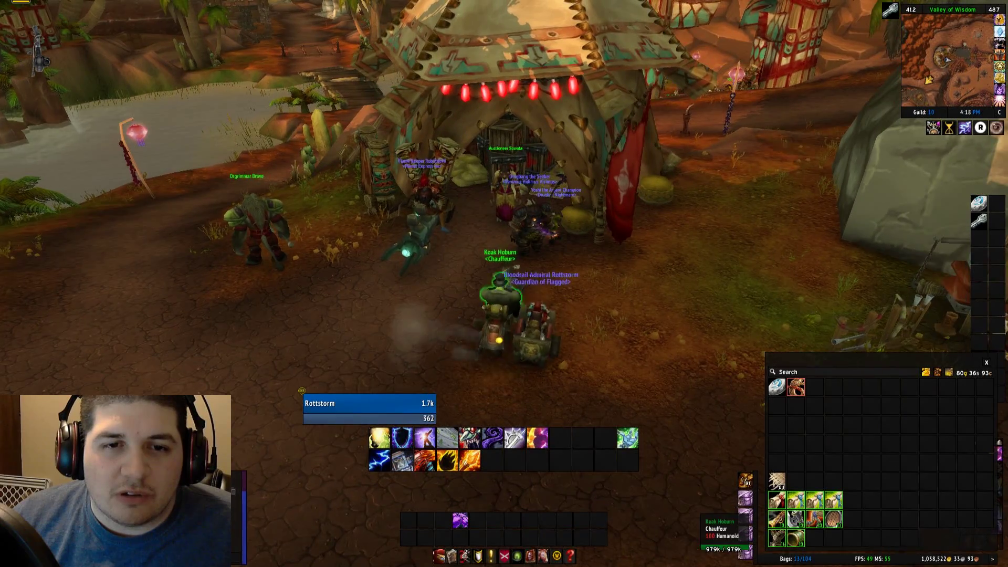
Walk the character back from the Orgrimmar auction tent, swing the camera around, then Alt-Tab to Chrome.
key("s")
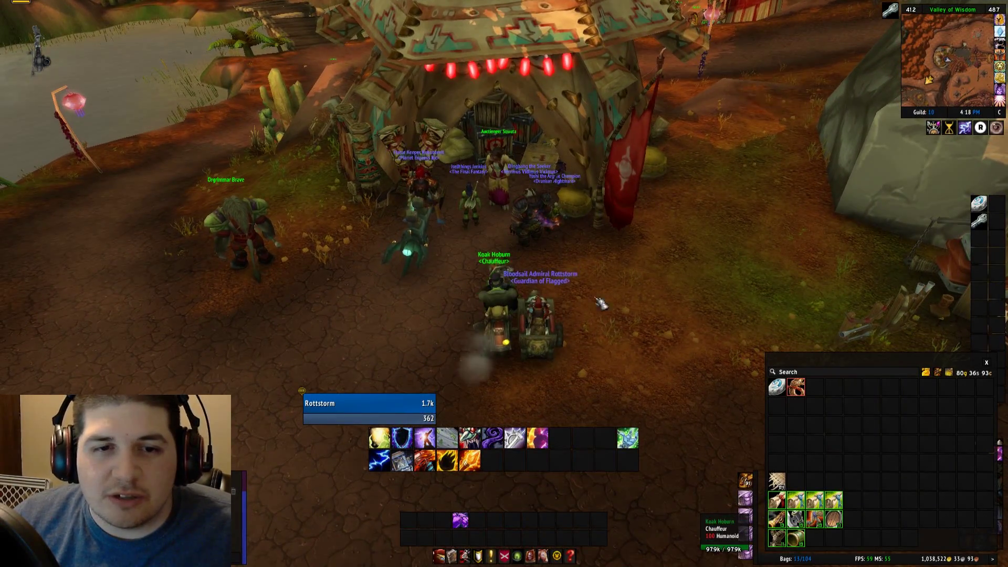
left_click_drag(620, 299, 619, 299)
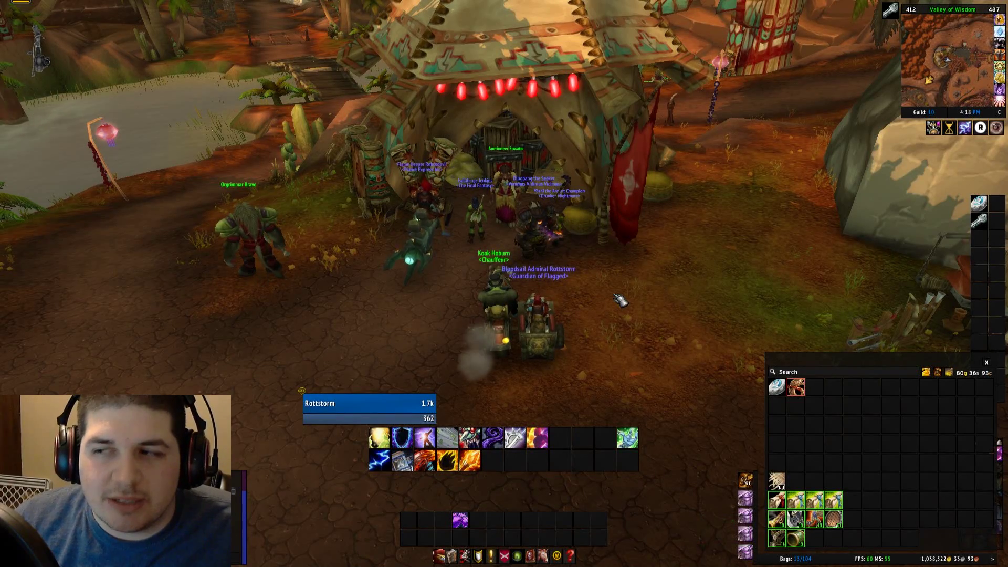
left_click_drag(619, 299, 614, 290)
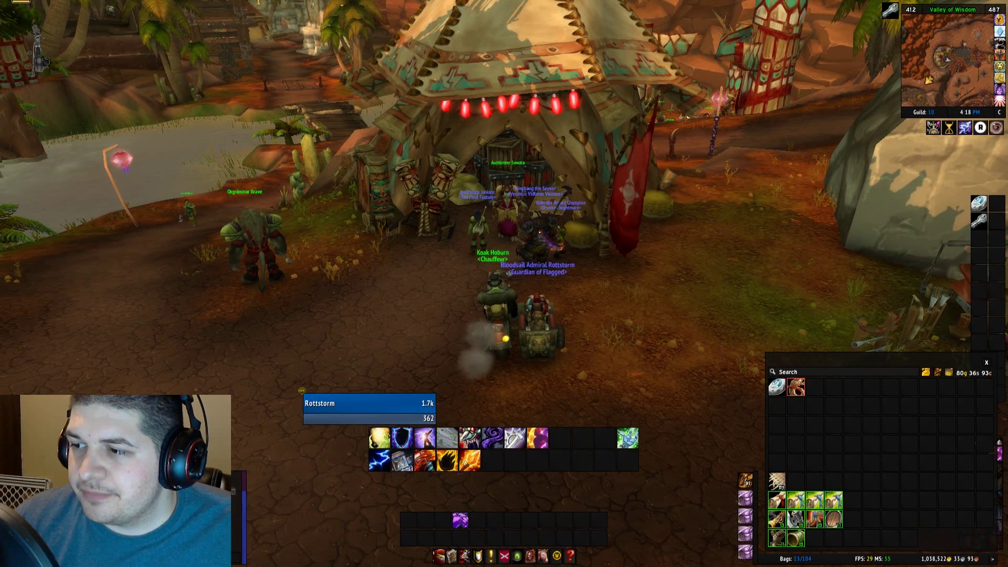
key("alt+Tab")
Go to tradeskillmaster.com and open Addon > Overview / Download to see the TSM modules.
left_click(312, 24)
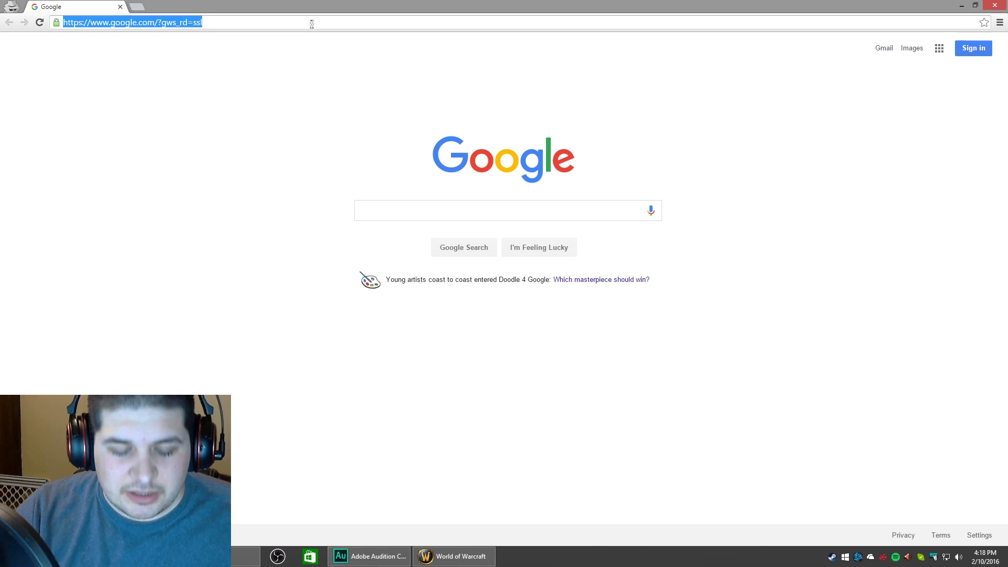
type("trade")
key("Return")
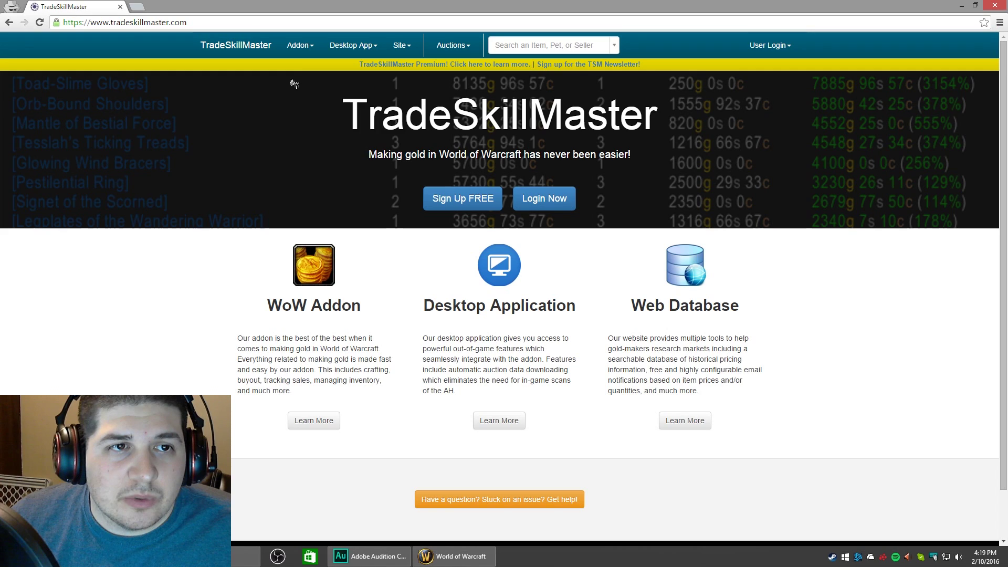
mouse_move(302, 52)
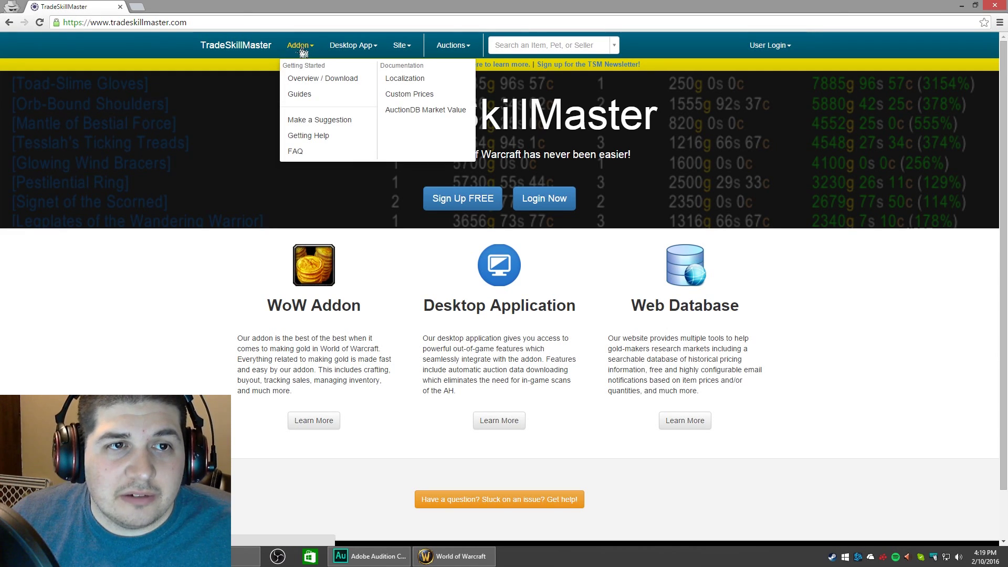
left_click(329, 83)
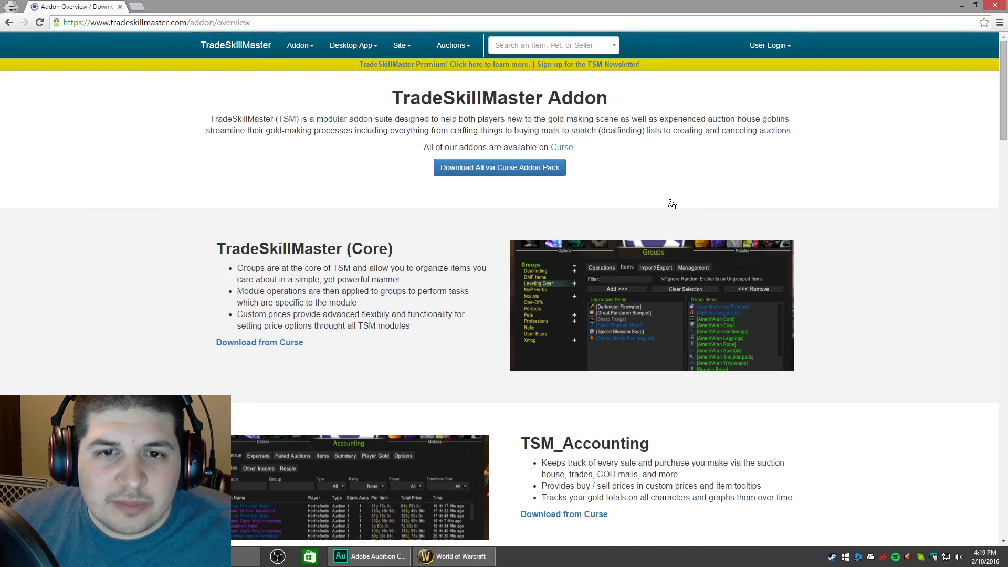
scroll(819, 197, "down", 1)
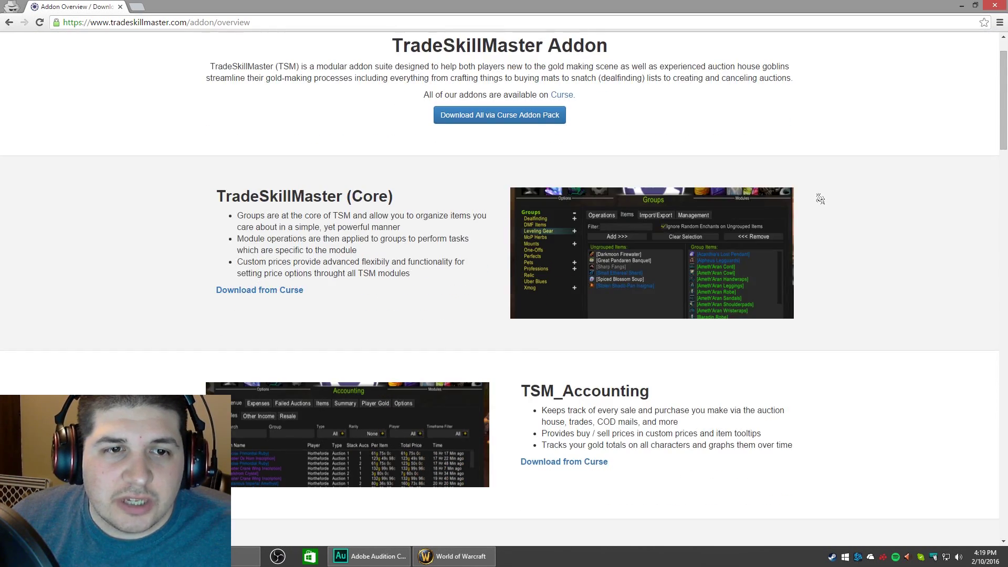
left_click_drag(1002, 125, 975, 221)
scroll(975, 221, "up", 12)
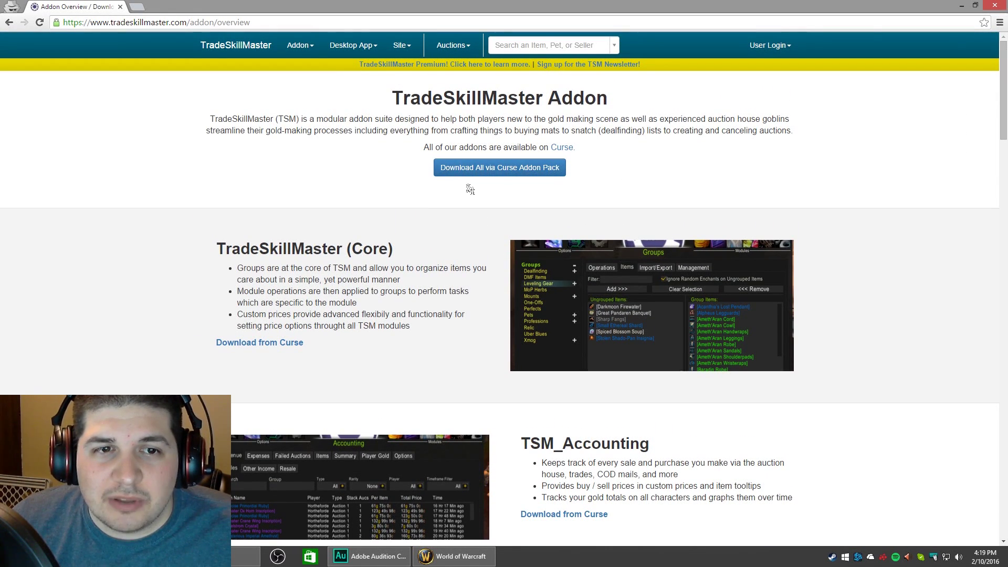
Install the TradeSkillMaster Suite addon pack via the Curse client, check the Curse Client PC download, then go back.
left_click(489, 169)
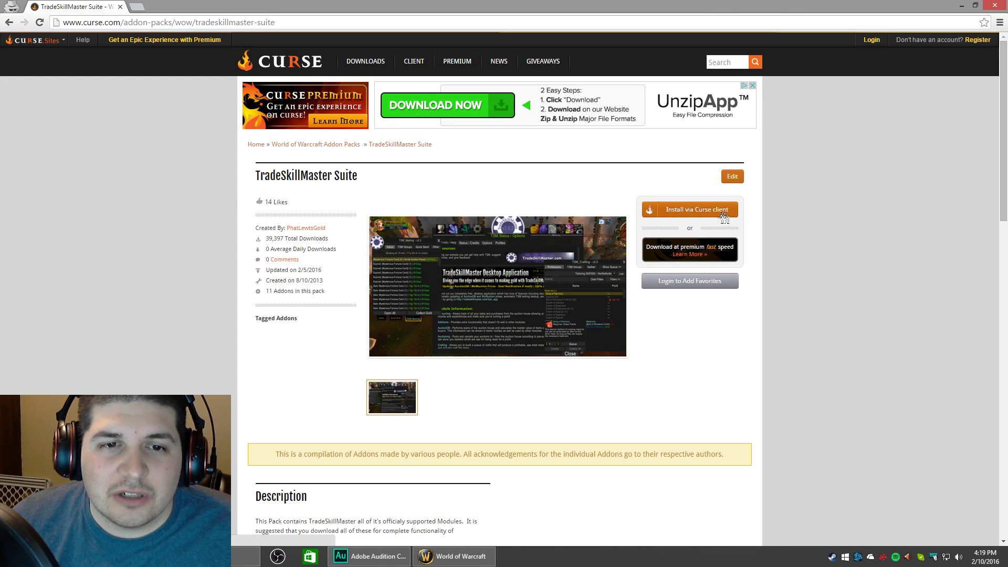
left_click(724, 218)
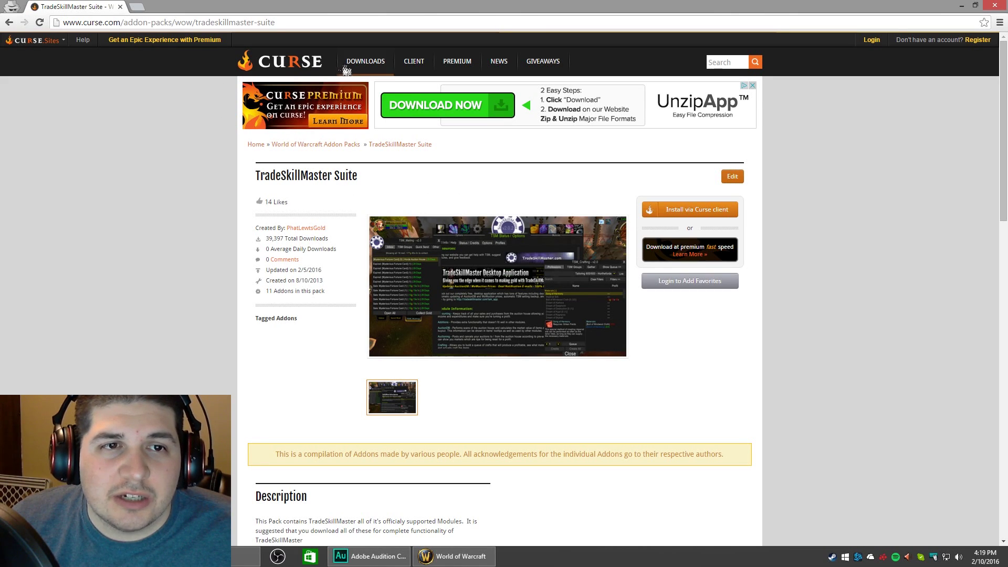
left_click(417, 69)
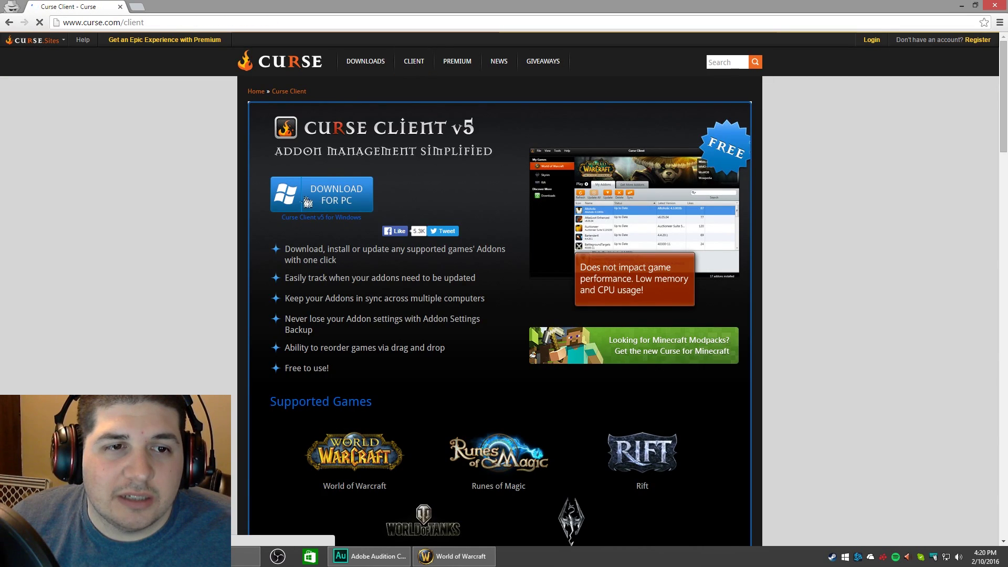
left_click(315, 199)
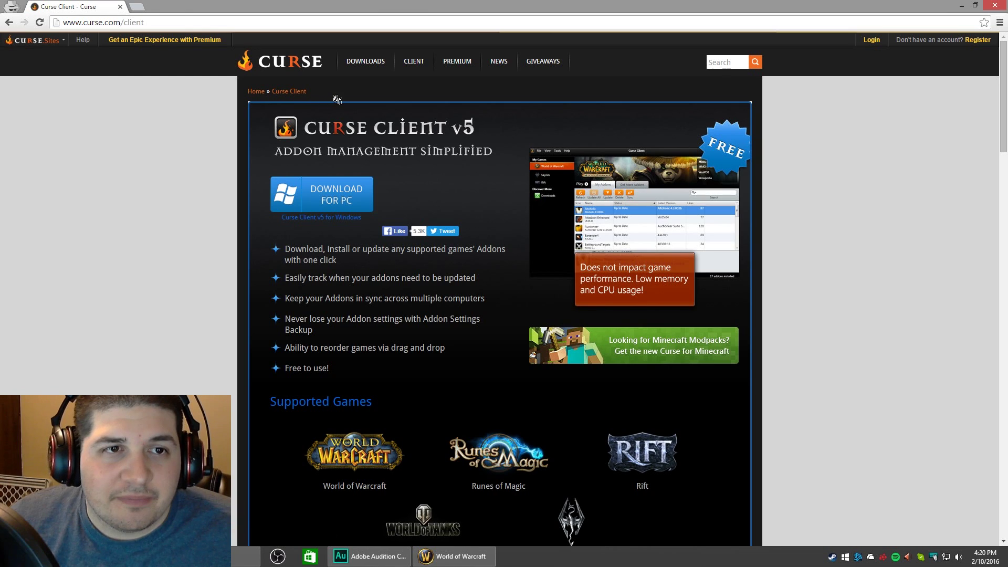
key("alt+Left")
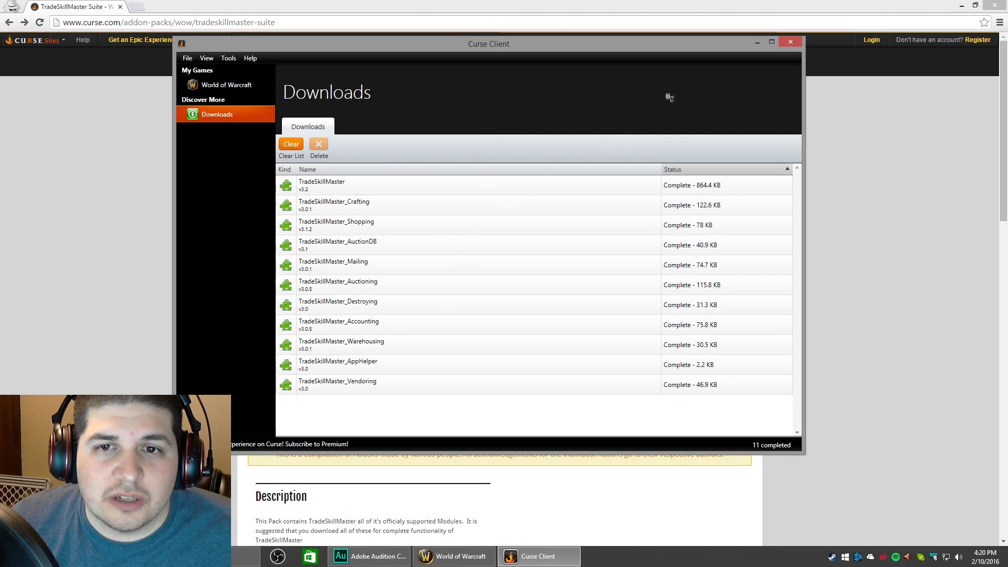
Close the Curse Client once all 11 TradeSkillMaster addons show as downloaded.
left_click(794, 45)
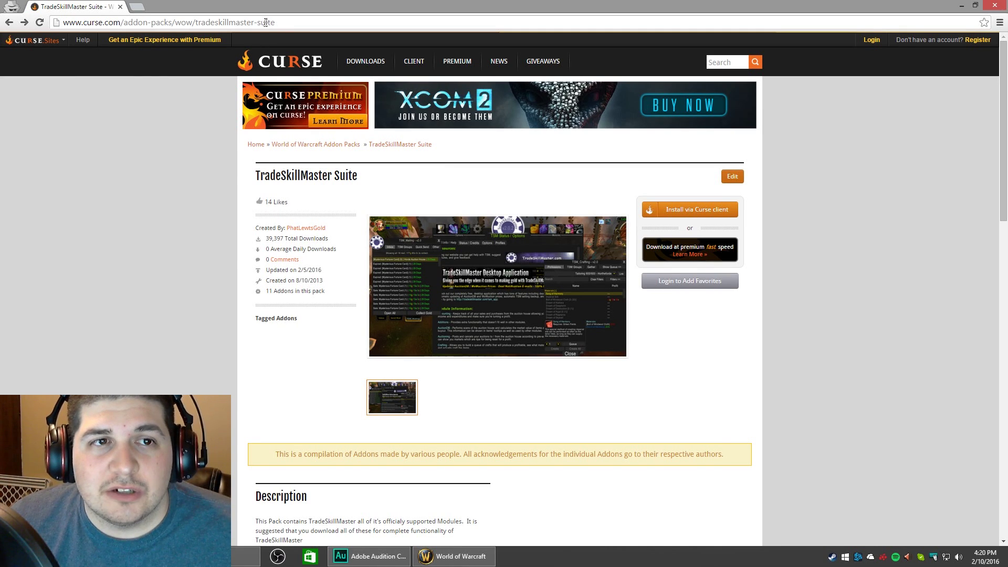
Go to tradeskillmaster.com and open the Create an Account form from User Login.
left_click(294, 21)
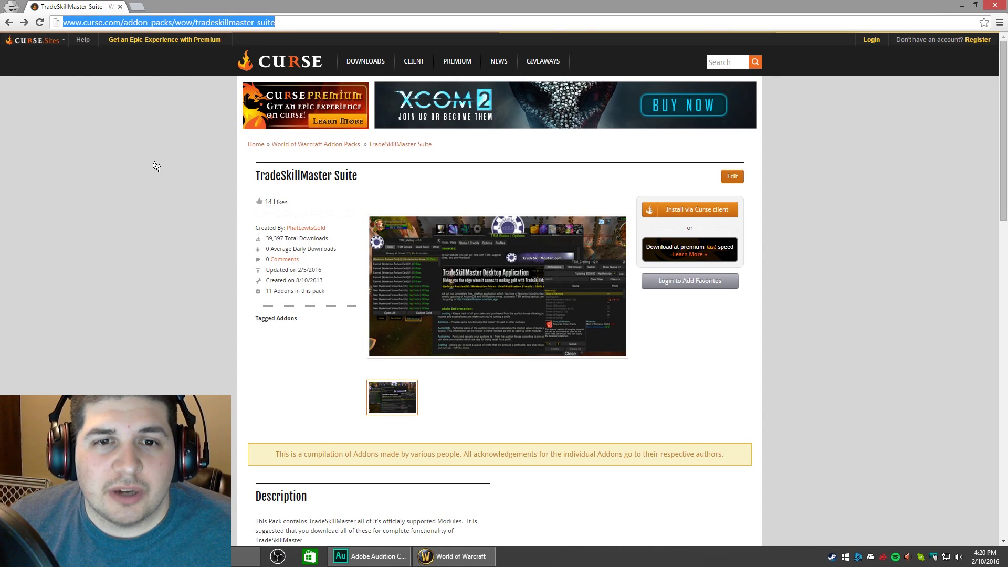
type("tradeskillmaster.com")
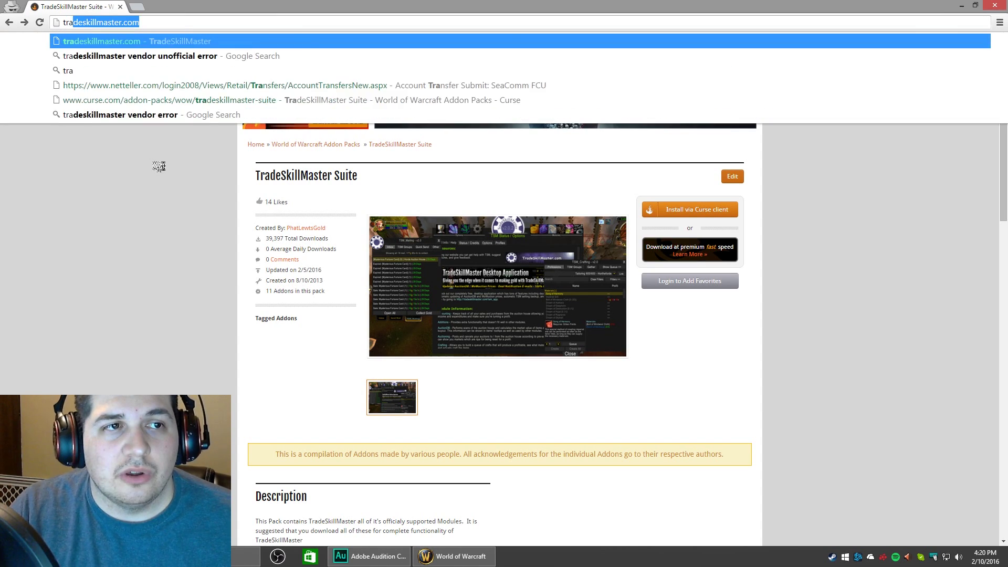
key("Return")
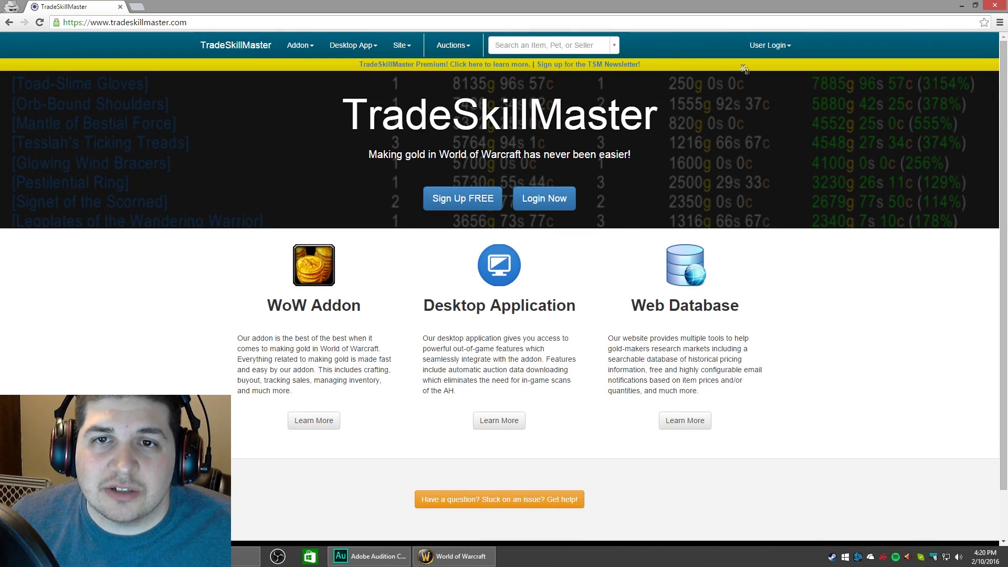
left_click(761, 46)
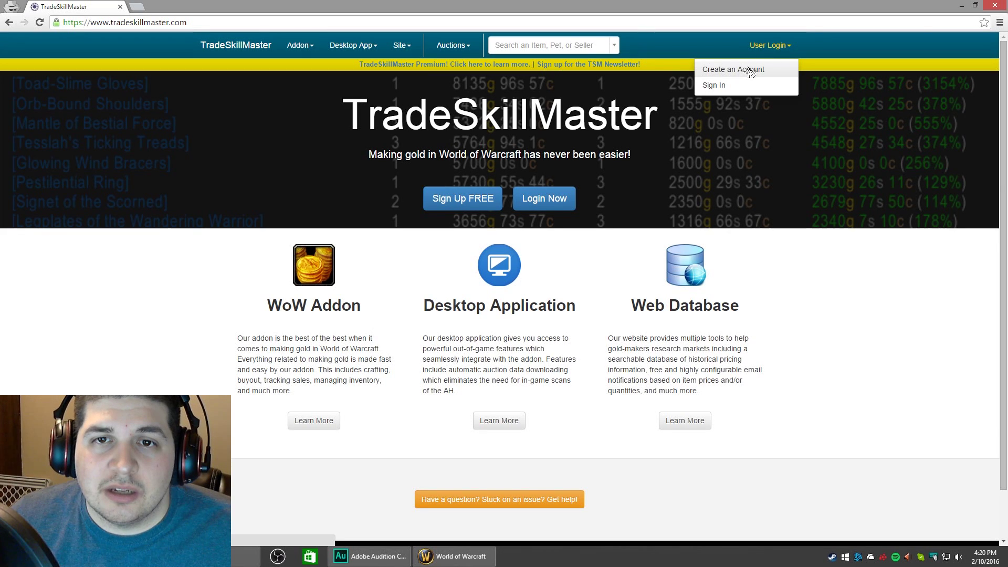
left_click(748, 73)
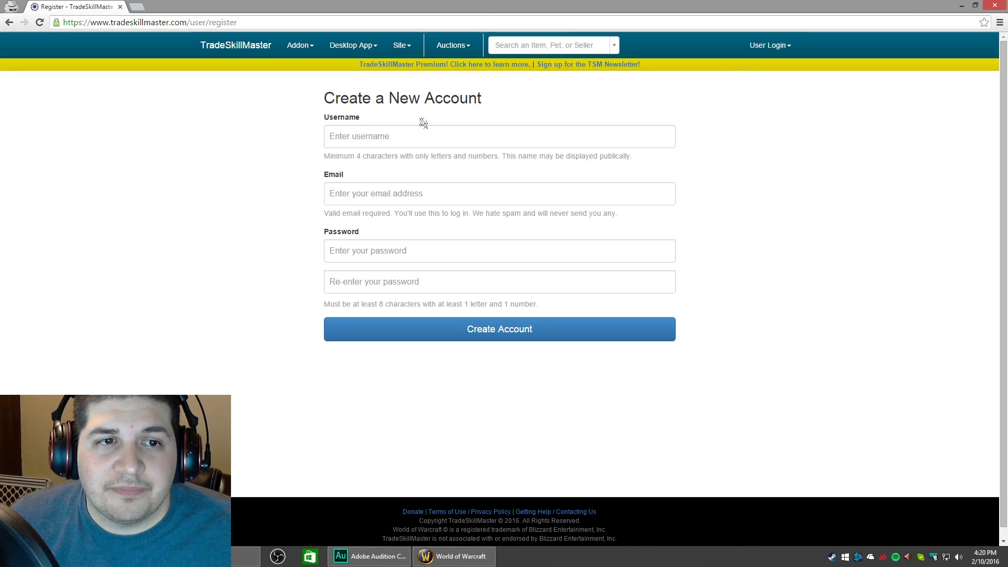
Enter the account username on the registration form and open a new incognito tab.
left_click(362, 137)
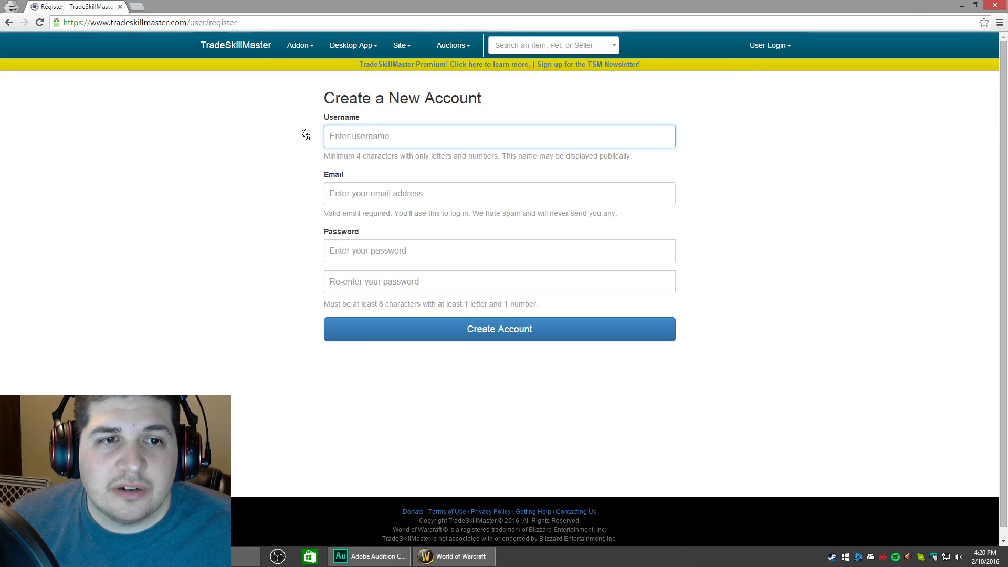
type("ManKind")
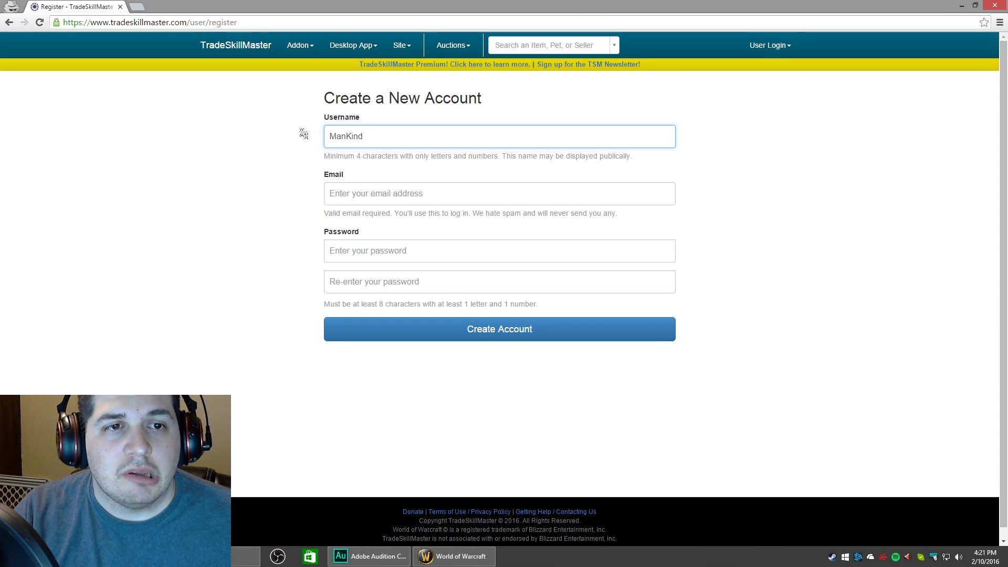
type("TV")
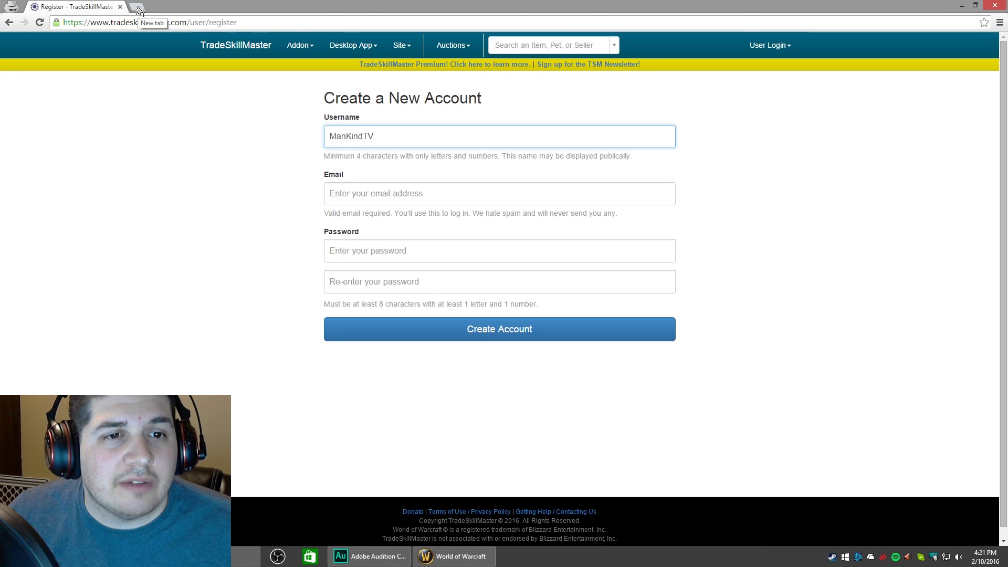
left_click(139, 7)
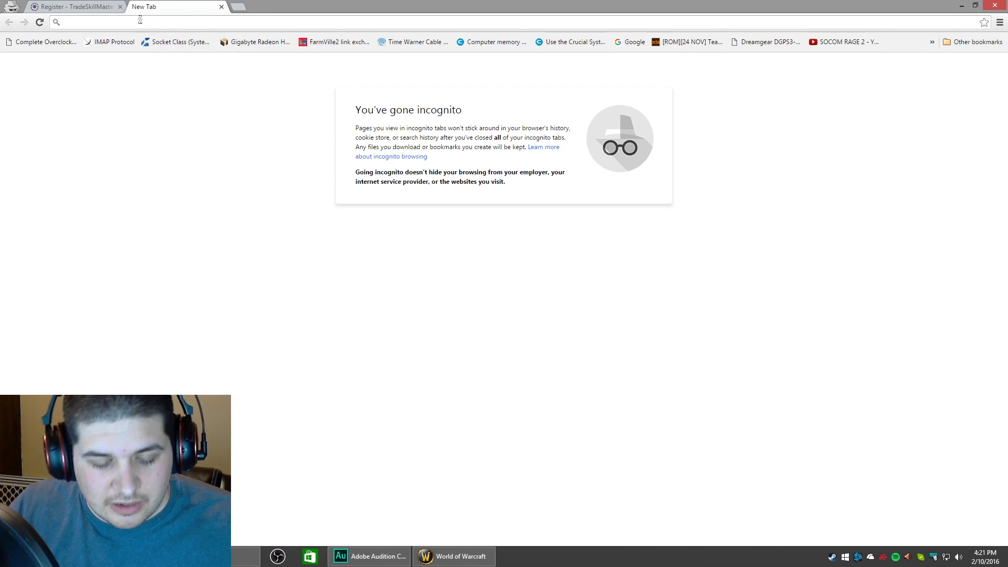
Load 10 Minute Mail in the new tab to get a temporary email address.
type("10m")
key("Return")
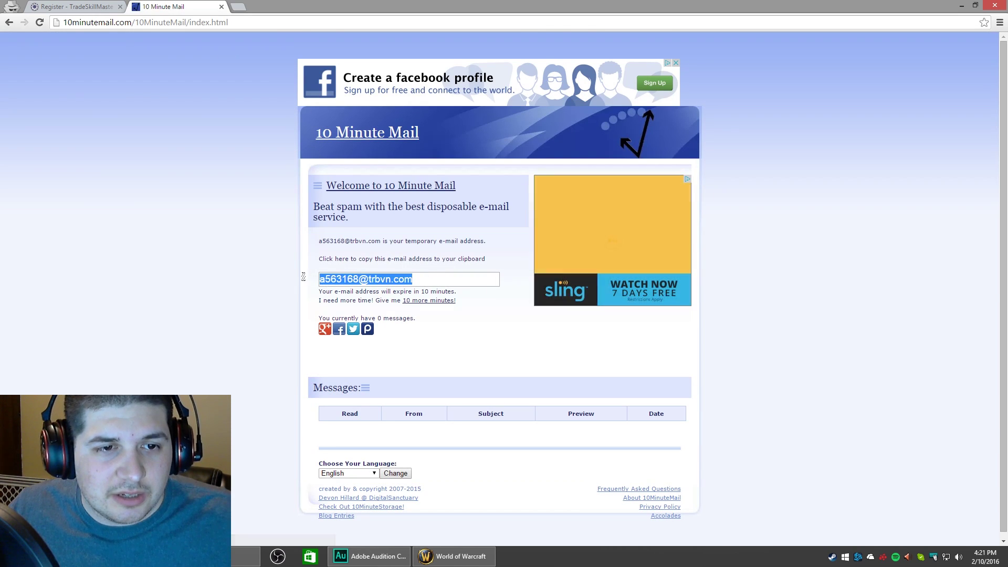
left_click(82, 7)
Paste the temporary email, enter the account password twice, and submit Create Account.
left_click(366, 193)
key("ctrl+v")
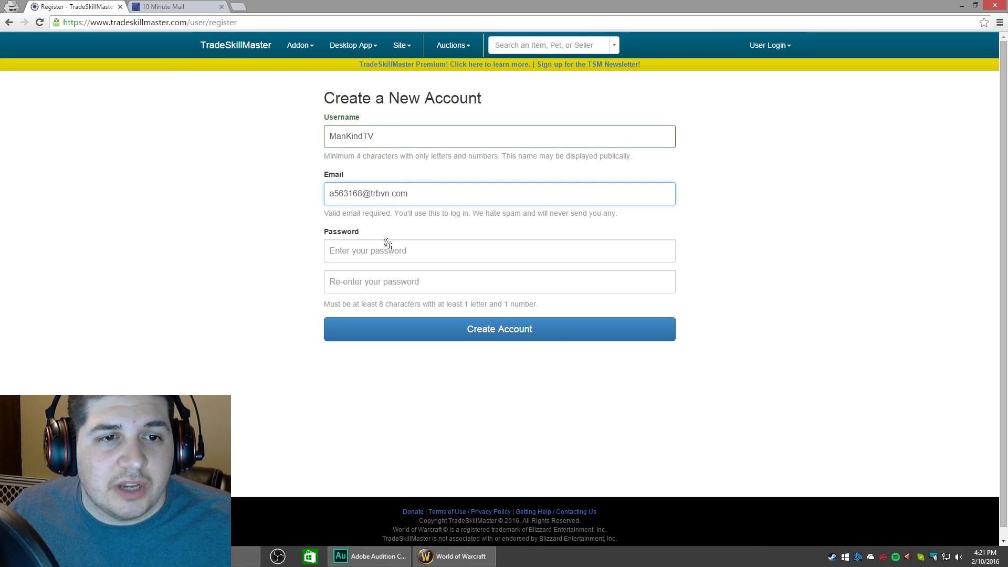
left_click(383, 248)
type("••")
key("Tab")
type("••")
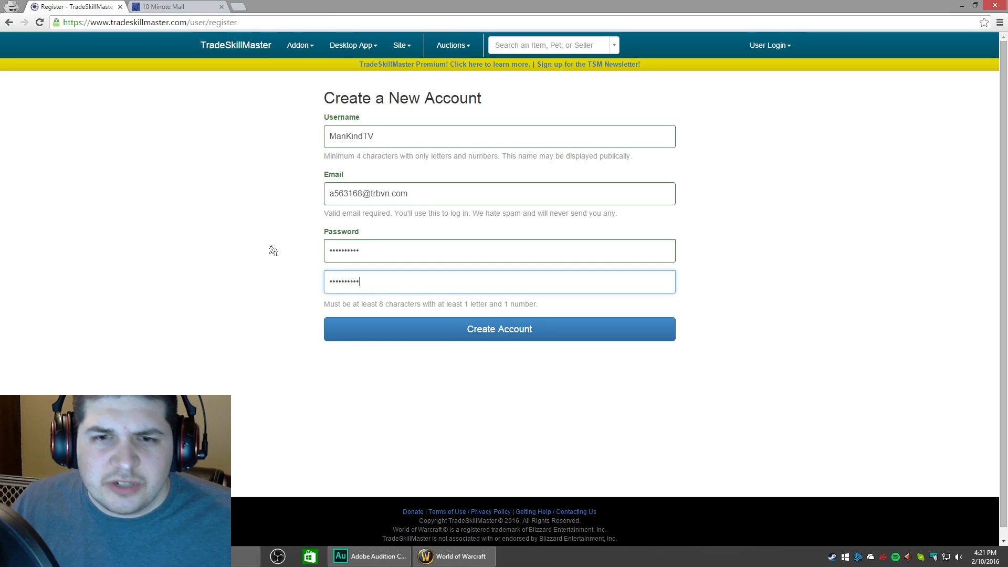
left_click(467, 331)
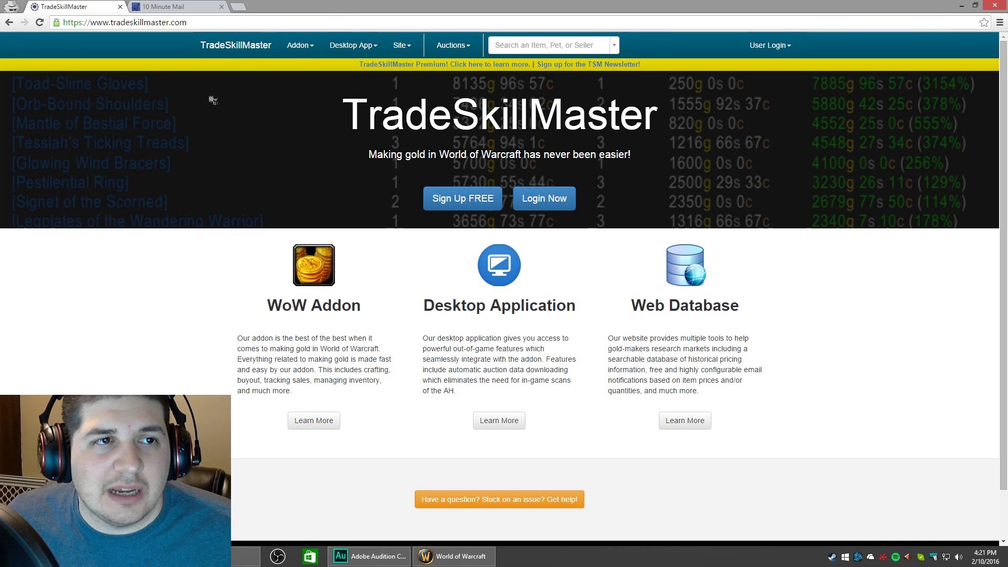
Open the 'Verify Your New TradeSkillMaster Account' email, follow its activation link, and close the Activate tab.
left_click(183, 7)
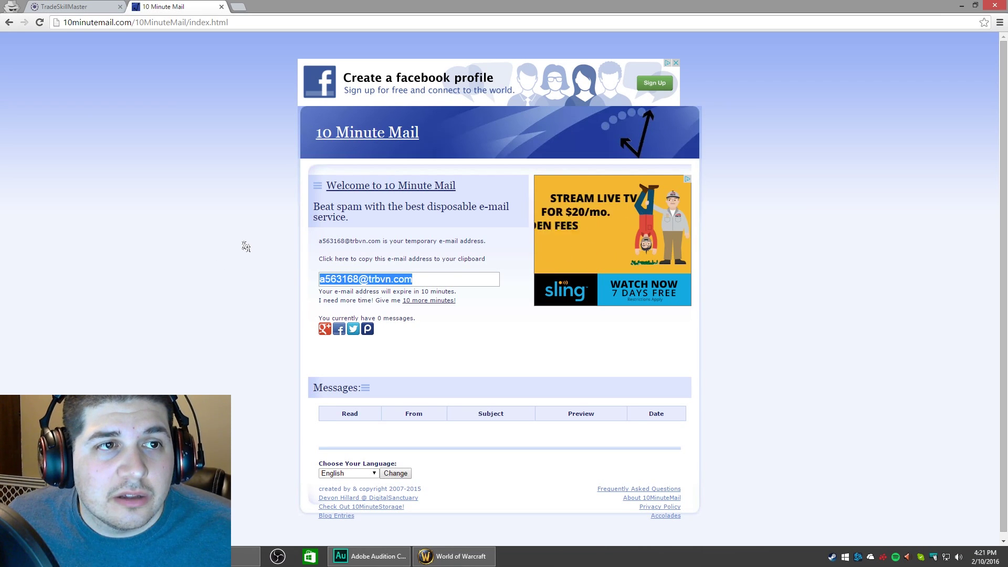
key("ctrl+Tab")
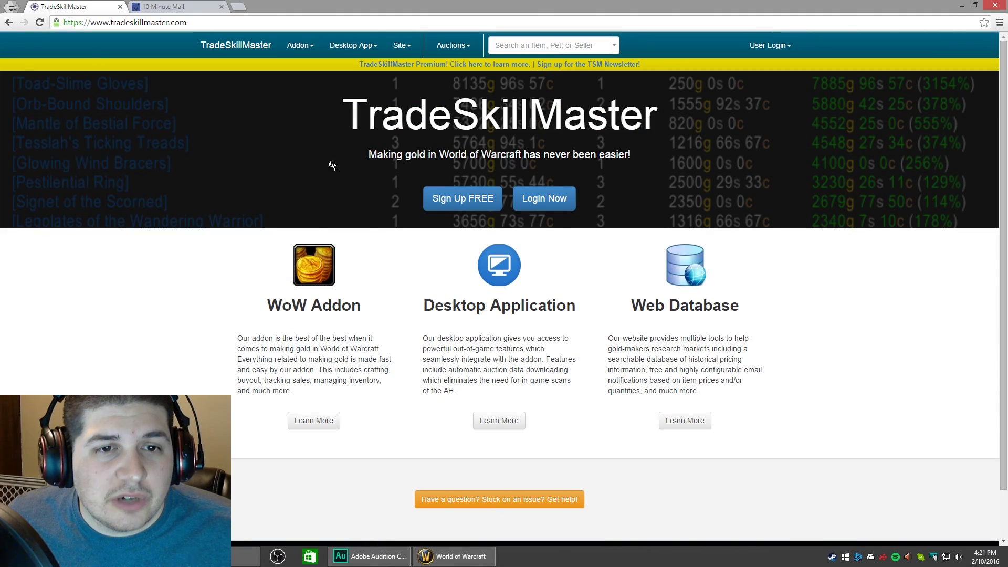
left_click(220, 7)
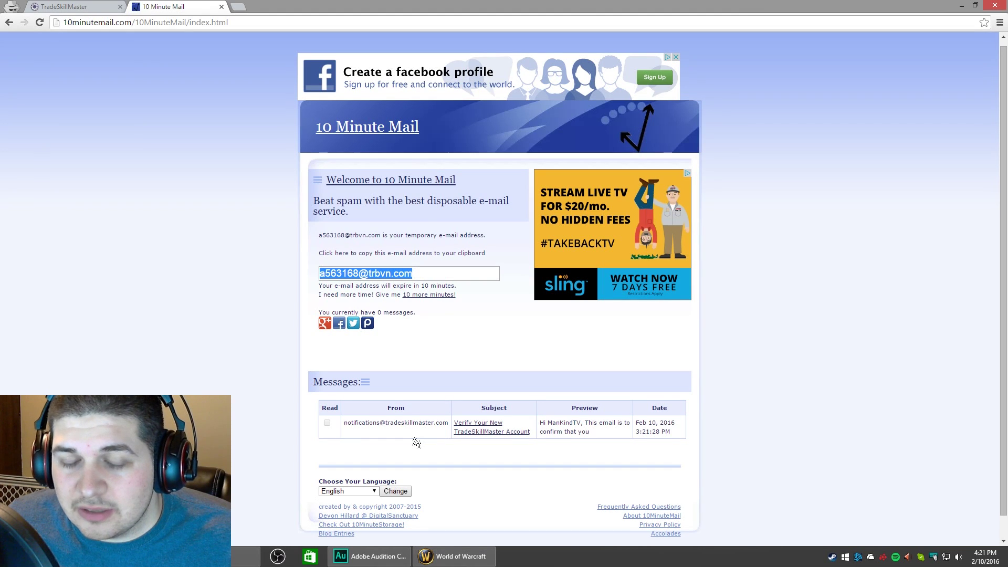
left_click(469, 429)
scroll(530, 341, "down", 2)
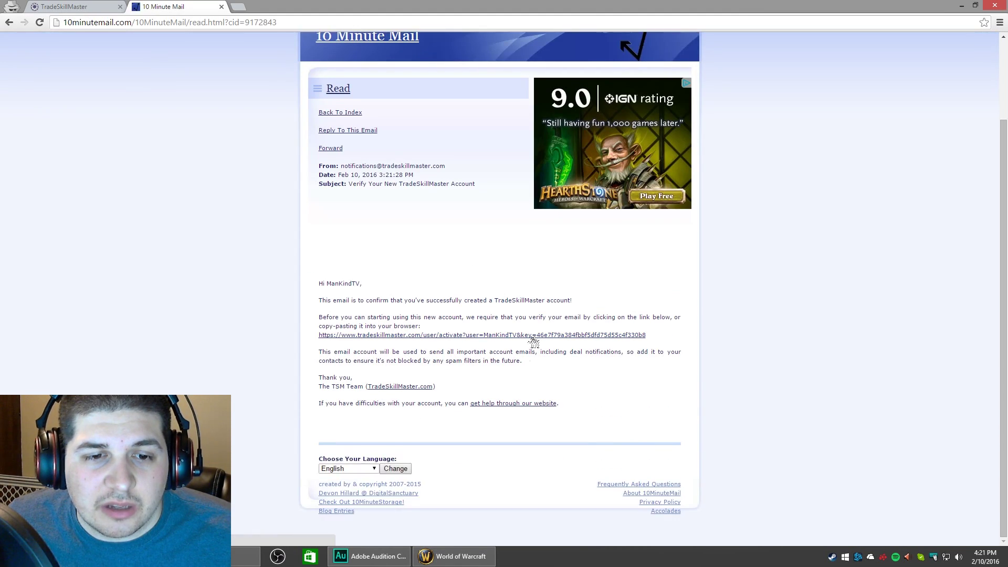
left_click(531, 338)
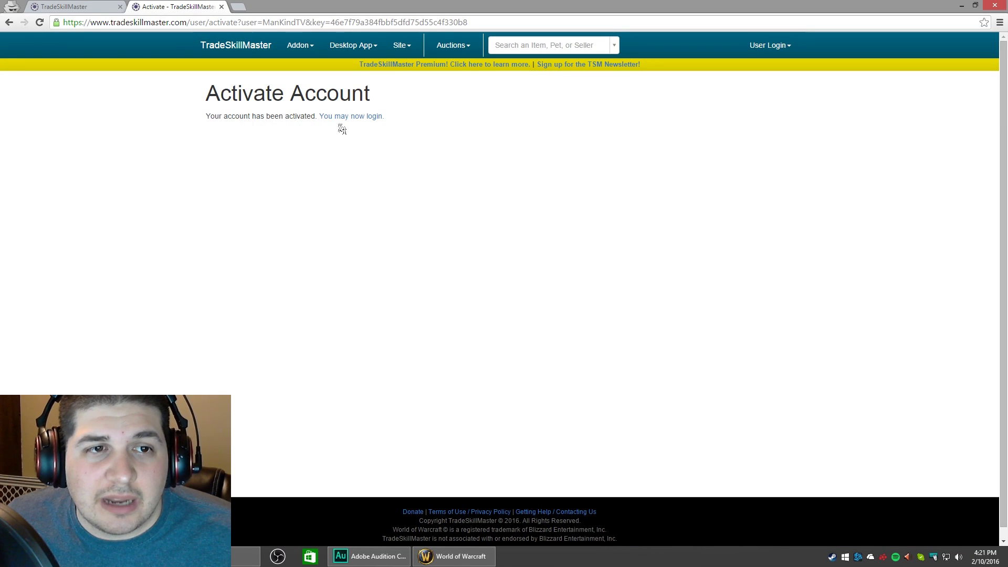
left_click(221, 7)
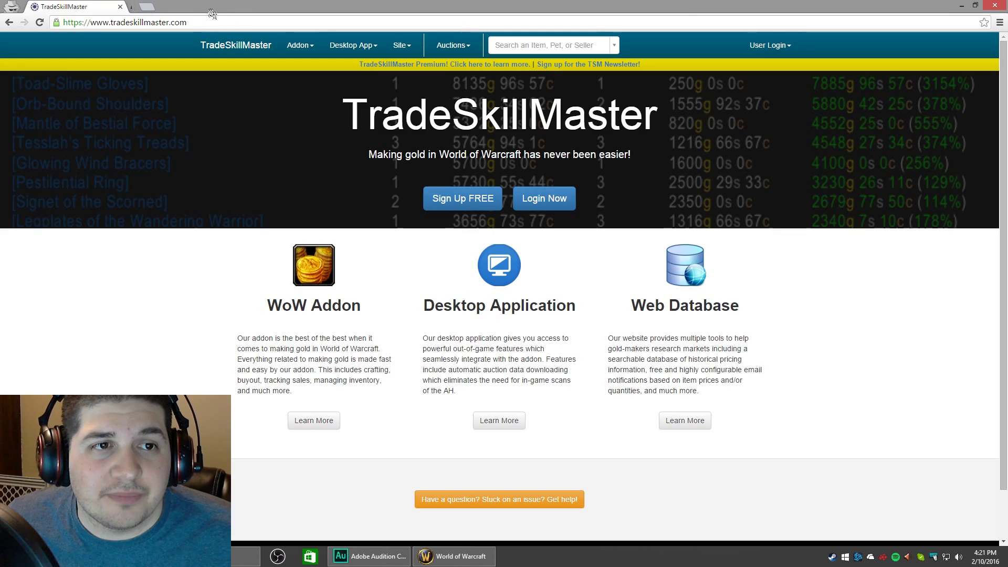
Sign in through User Login > Sign In with the temporary email and account password.
left_click(766, 47)
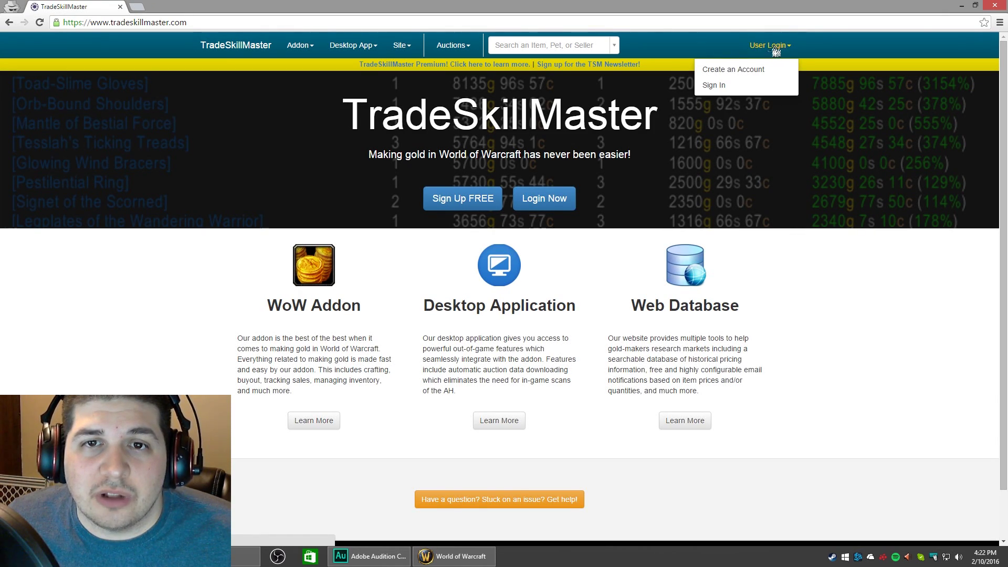
left_click(722, 85)
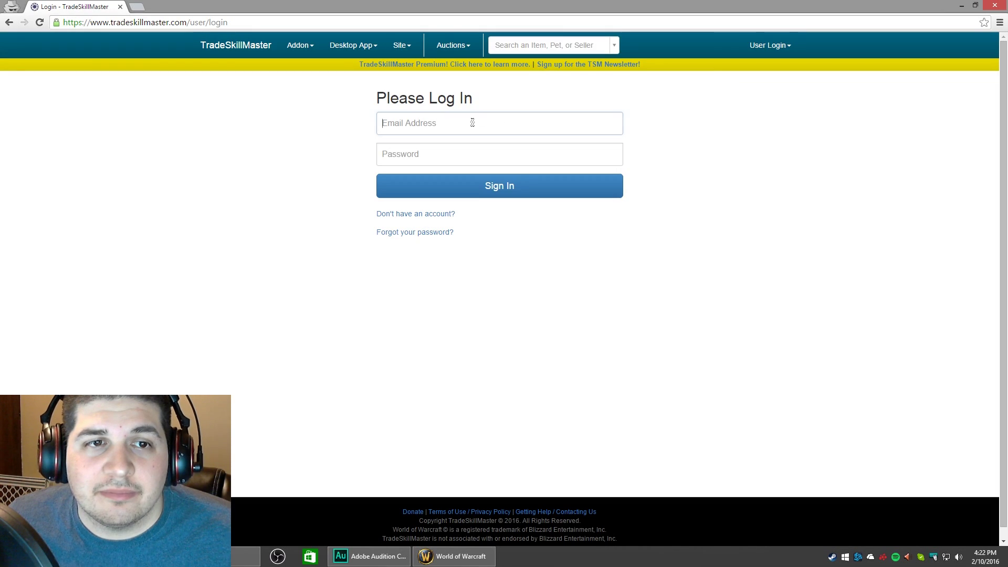
key("ctrl+v")
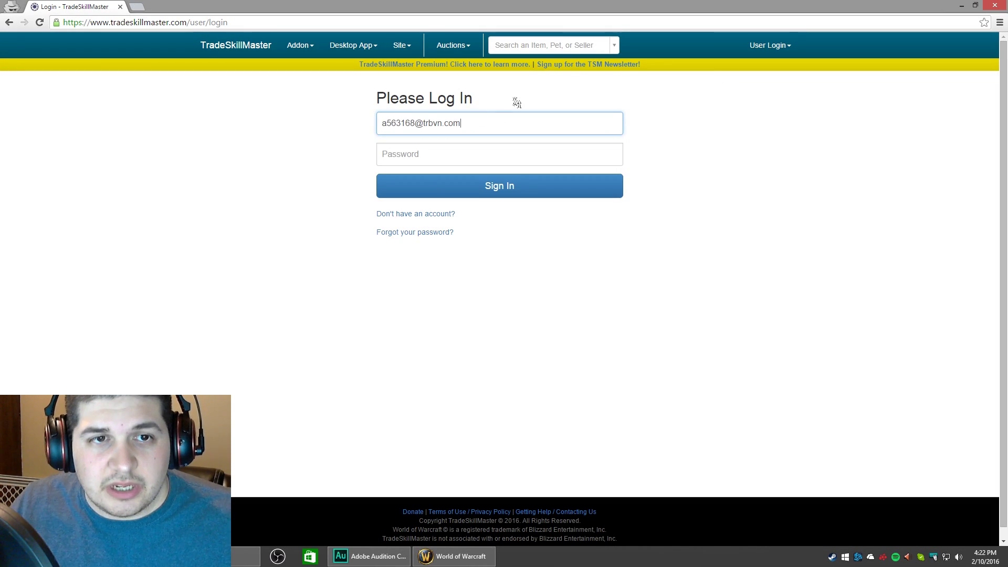
left_click(435, 154)
type("•••")
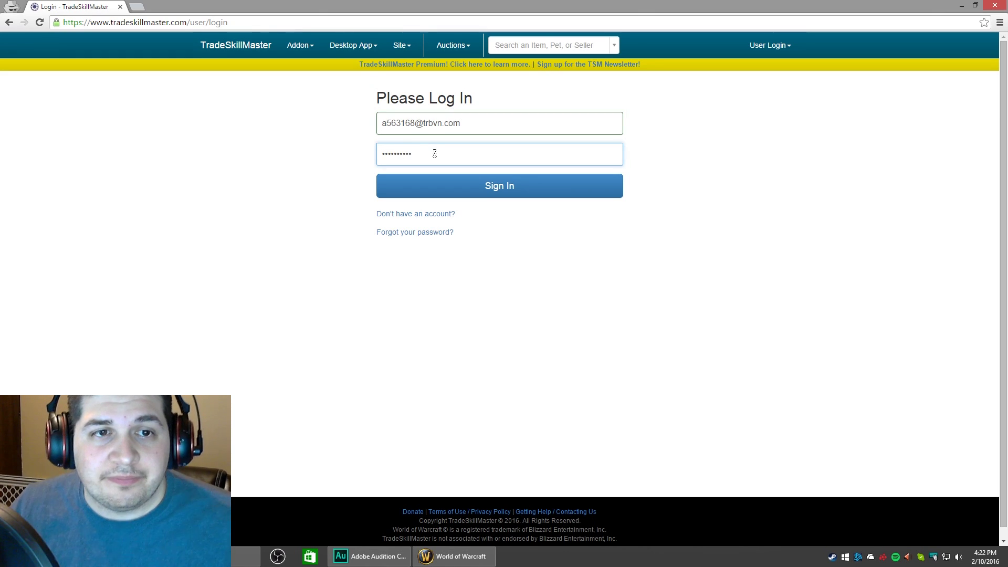
left_click(482, 186)
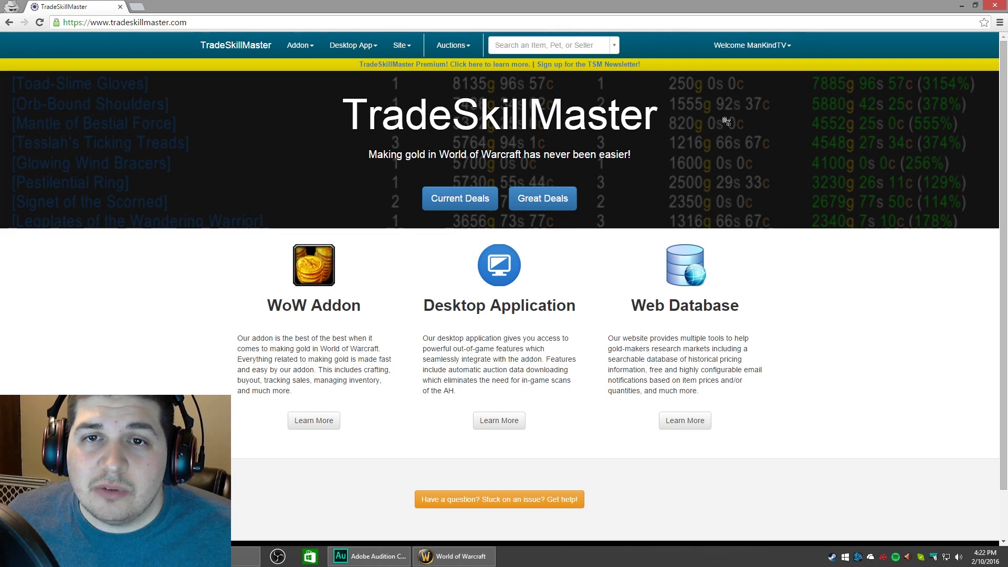
Choose Realm Selection from the signed-in account's Welcome dropdown.
left_click(762, 46)
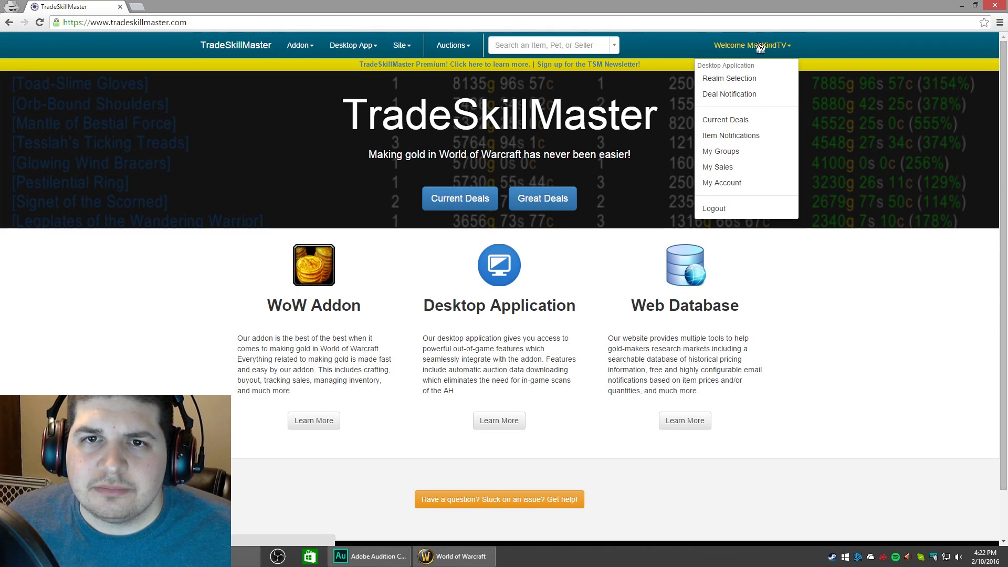
left_click(738, 81)
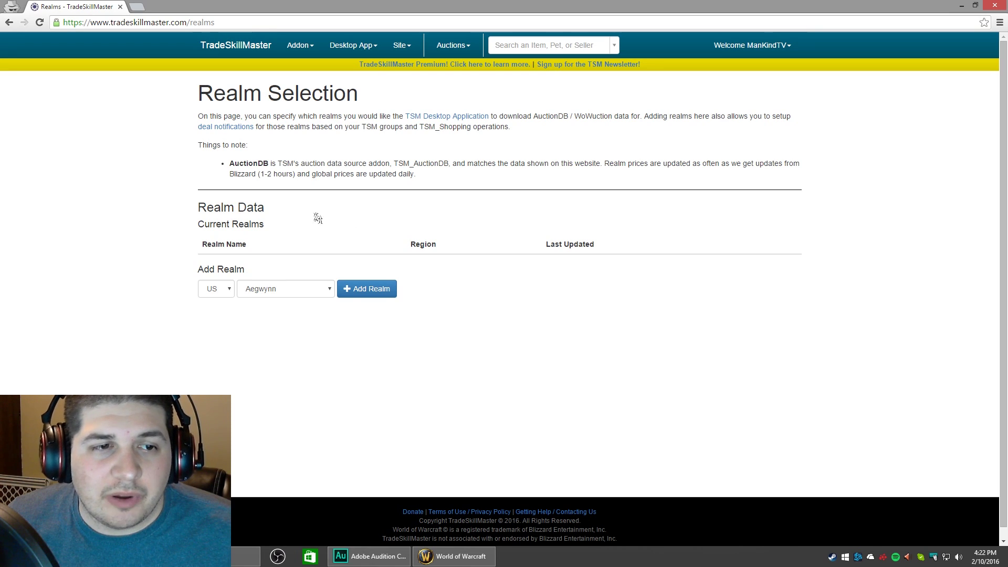
With region US, pick Thrall from the realm list and add it to Current Realms.
left_click(222, 292)
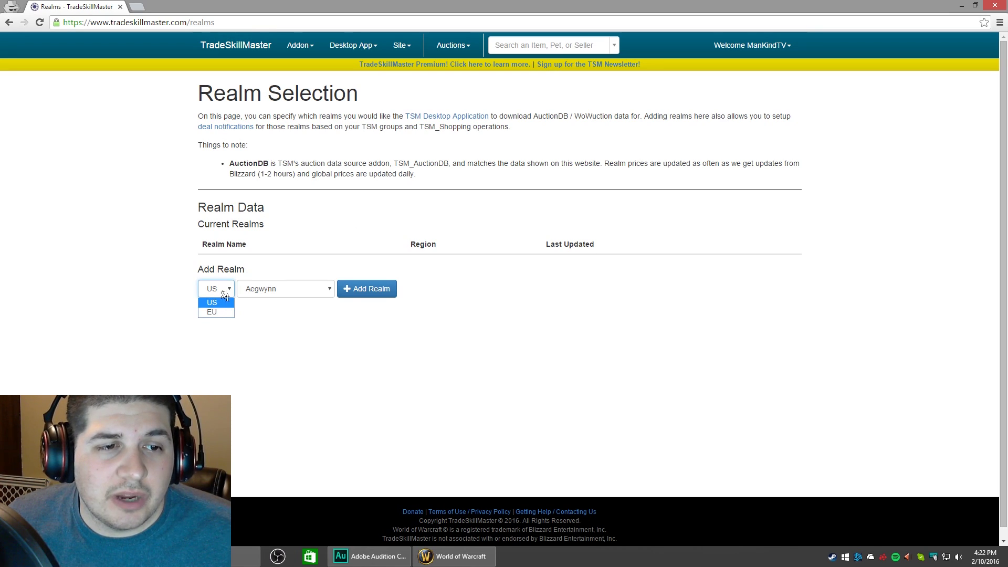
left_click(210, 295)
left_click(296, 299)
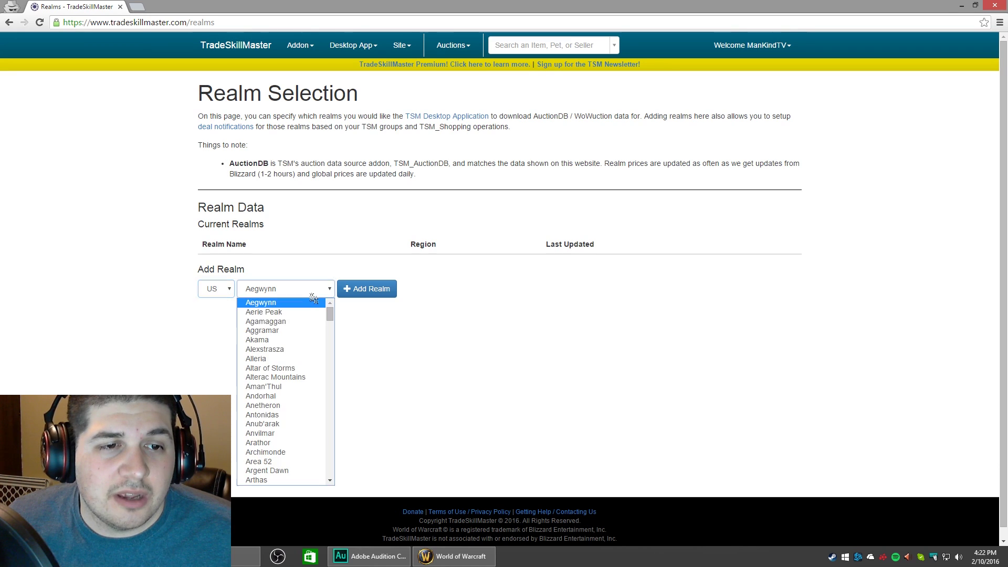
scroll(298, 326, "down", 20)
scroll(298, 341, "down", 20)
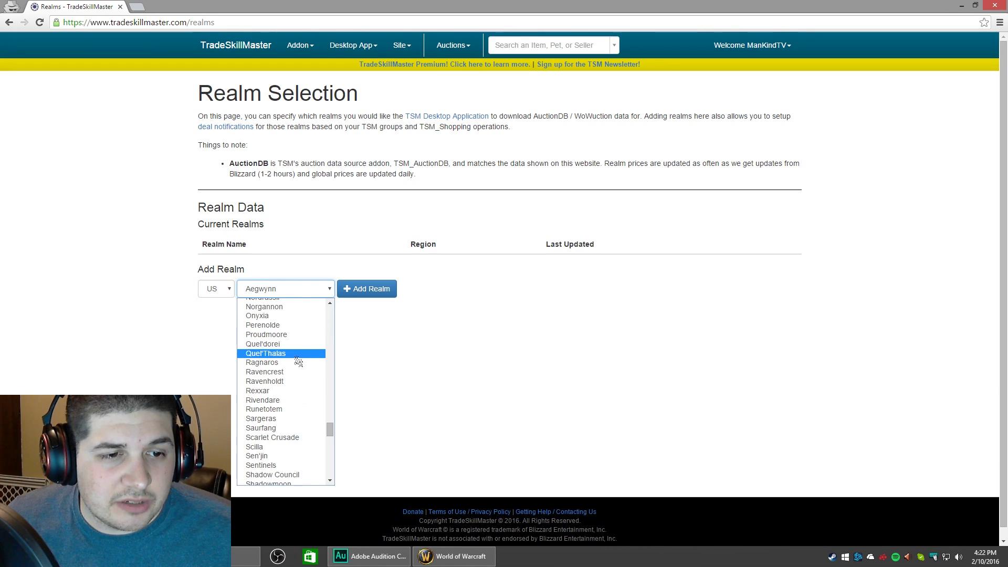
scroll(270, 362, "up", 3)
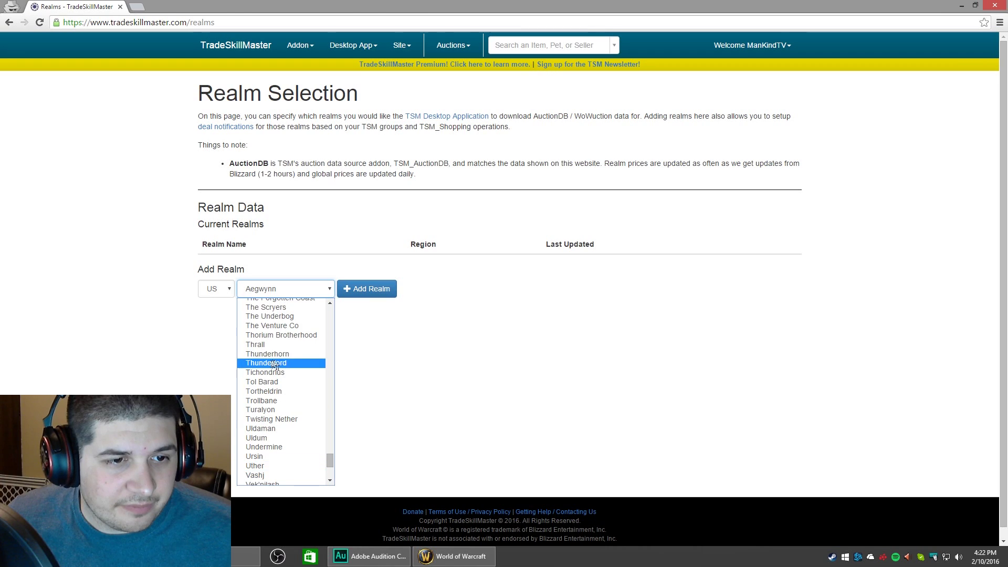
left_click(268, 349)
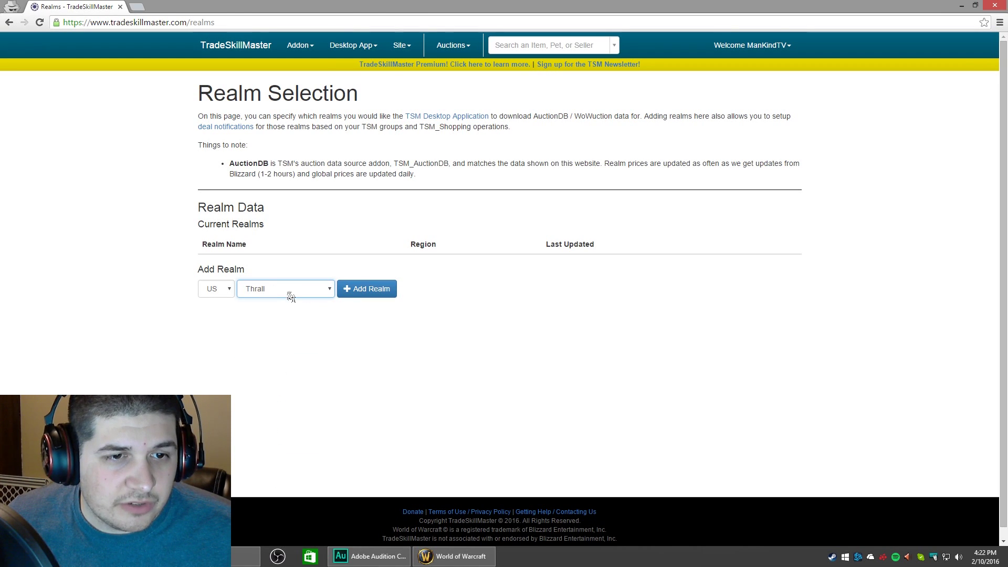
left_click(359, 292)
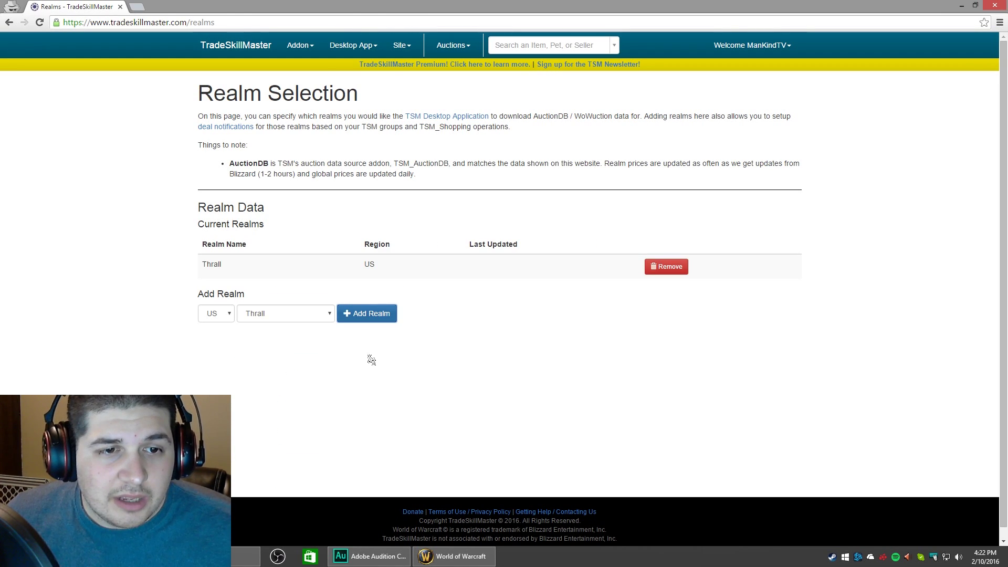
left_click(226, 315)
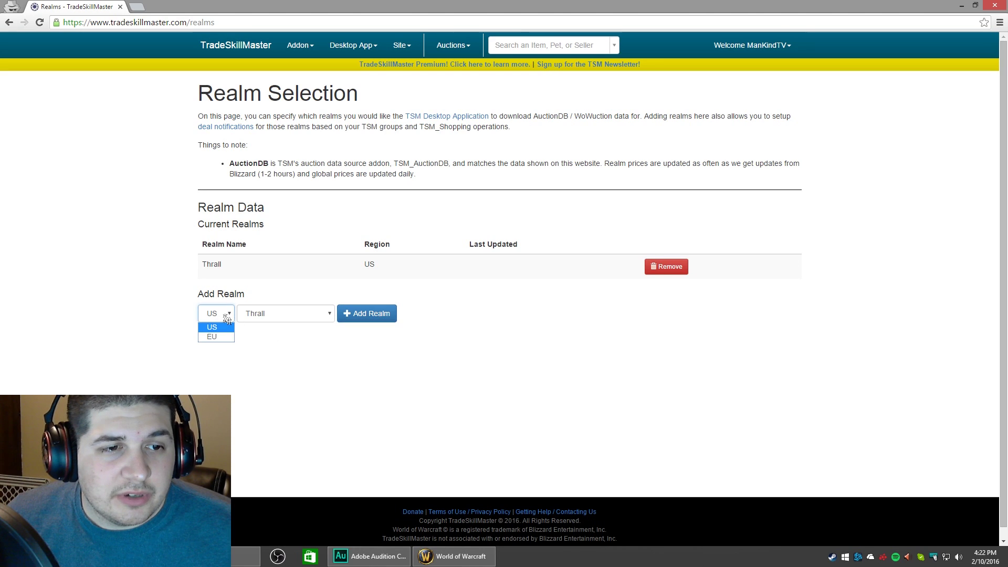
left_click(229, 318)
left_click(472, 331)
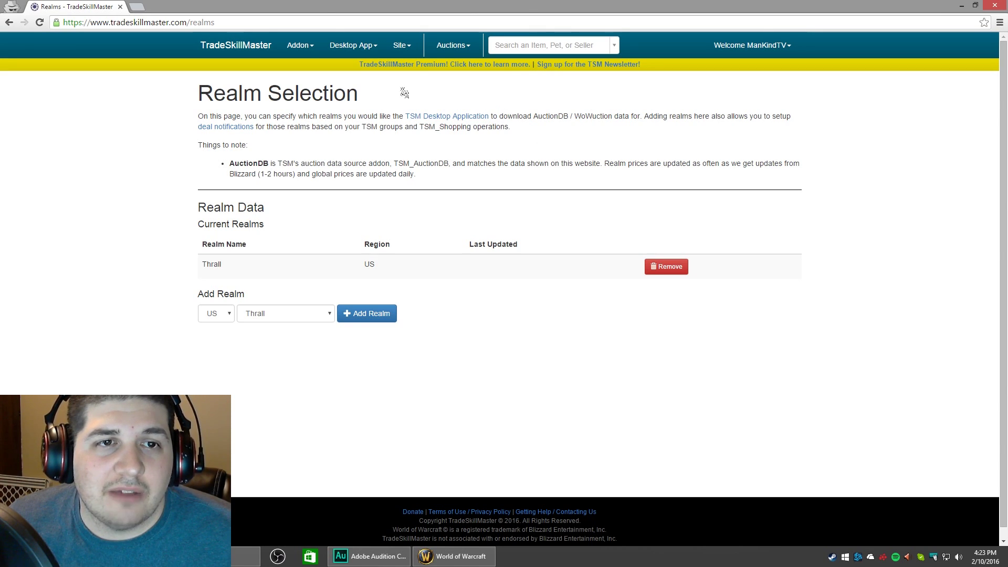
Download the Windows TSM Desktop Application installer and open setup (1).exe to its security warning.
left_click(353, 46)
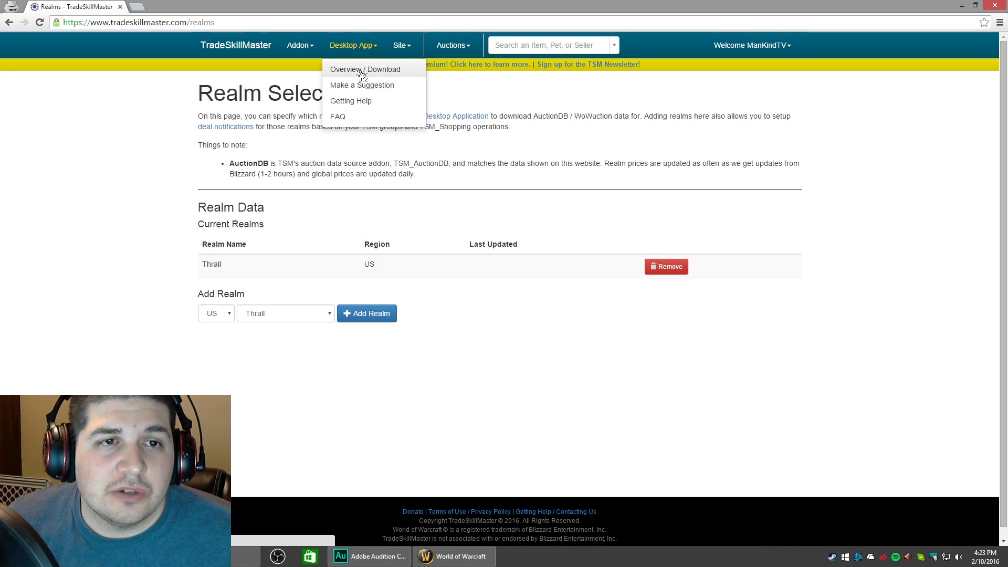
left_click(364, 75)
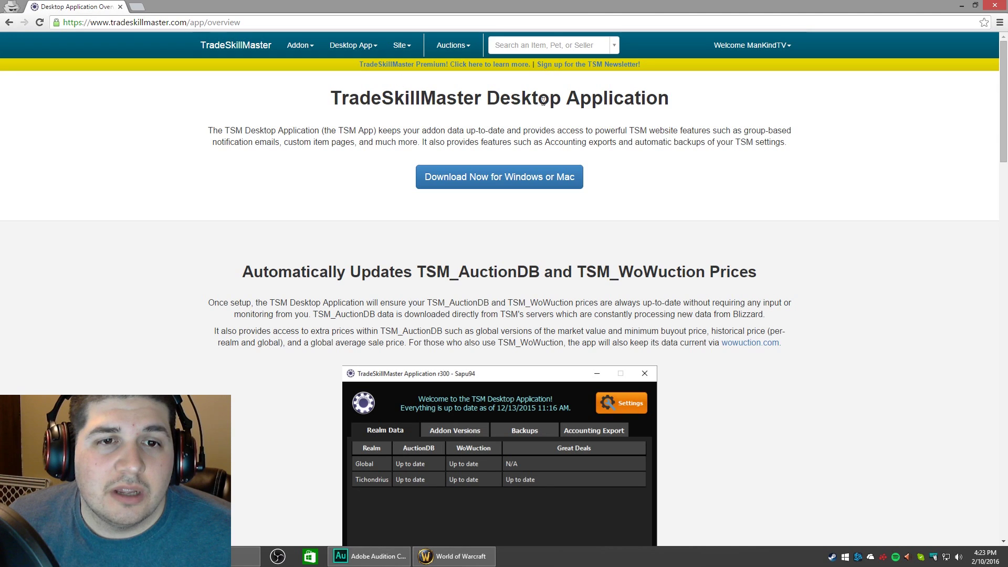
left_click(431, 176)
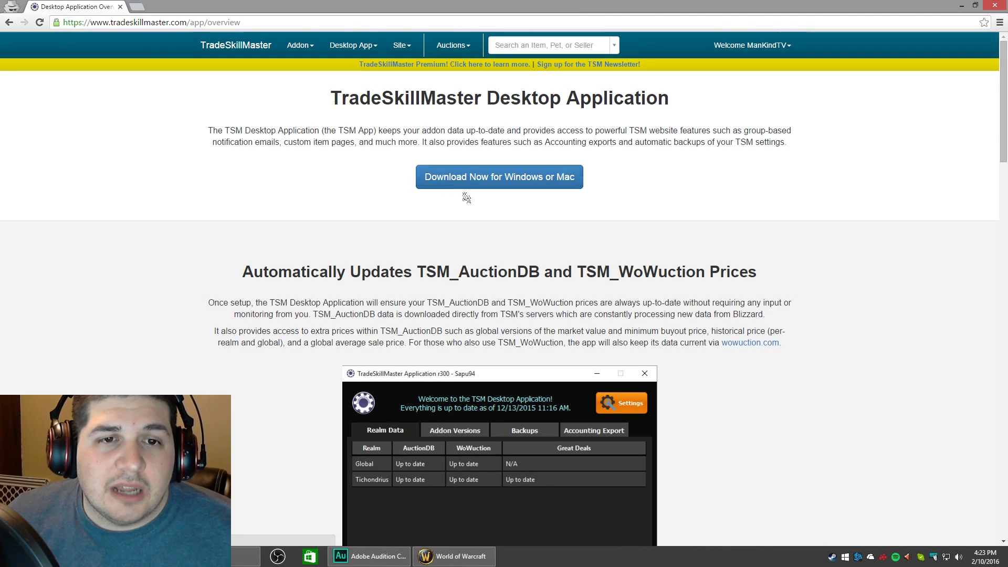
left_click(479, 182)
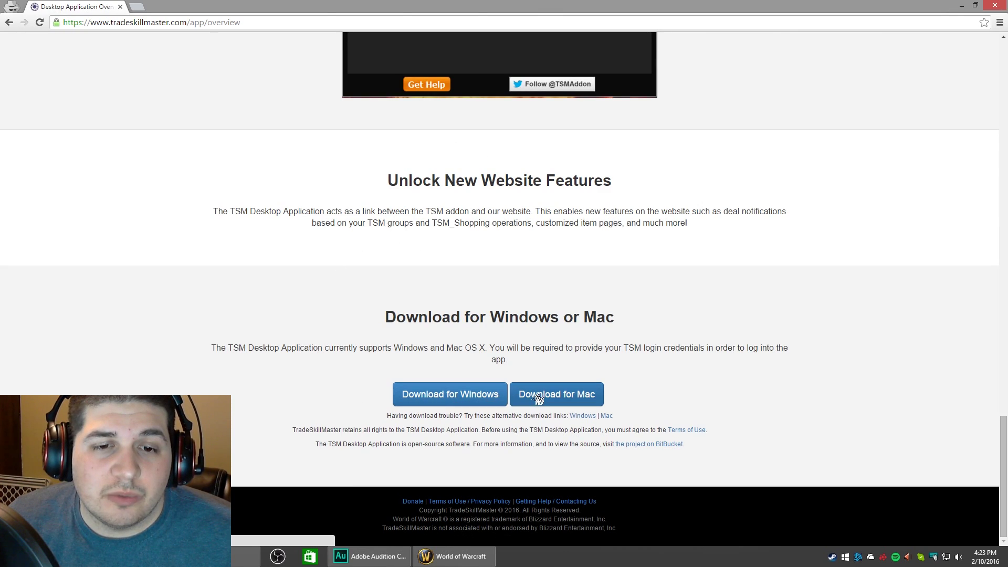
left_click(431, 402)
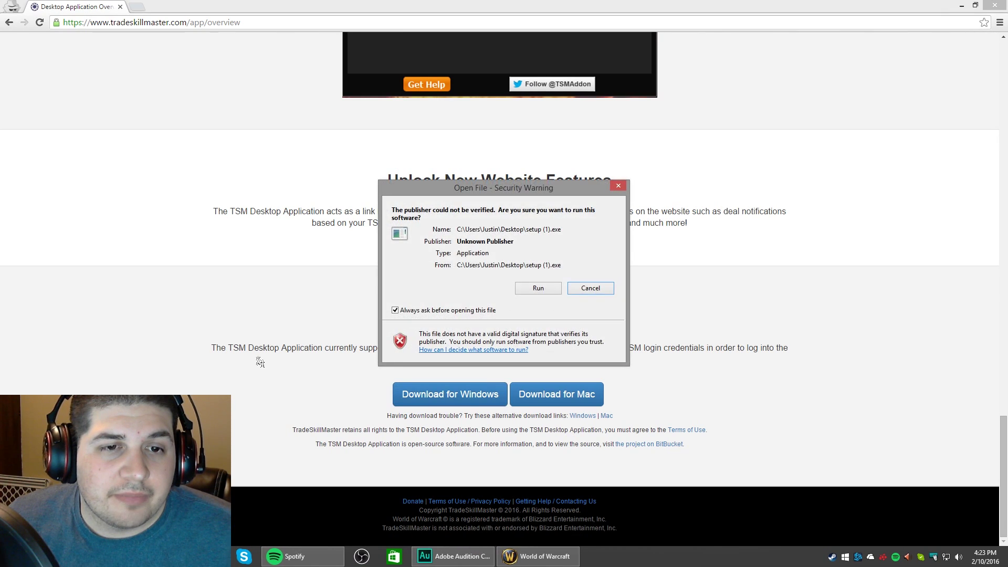
Run setup (1).exe and install TradeSkillMaster Application into the existing Program Files (x86) folder.
left_click(541, 288)
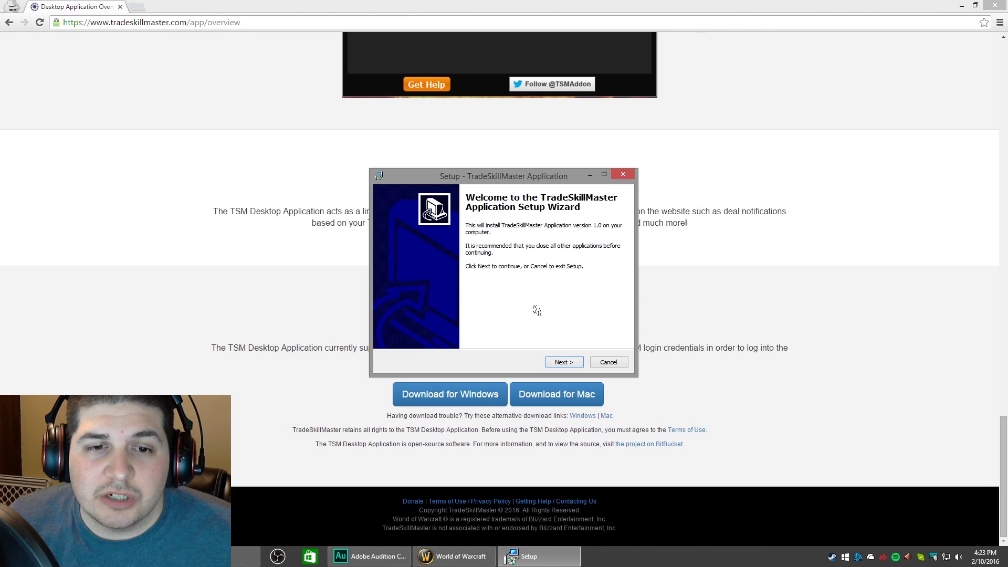
left_click(562, 363)
left_click(563, 363)
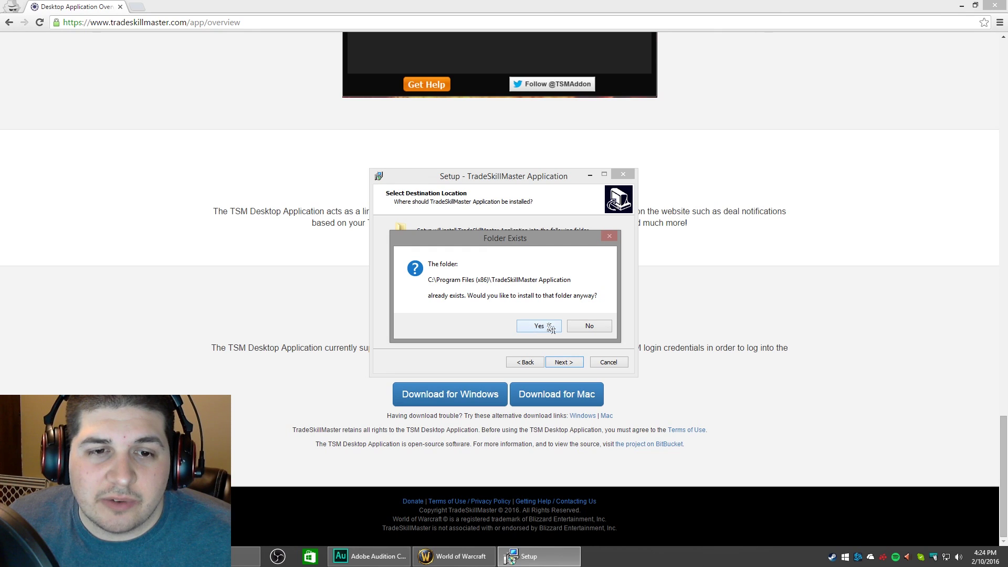
left_click(549, 327)
left_click(567, 362)
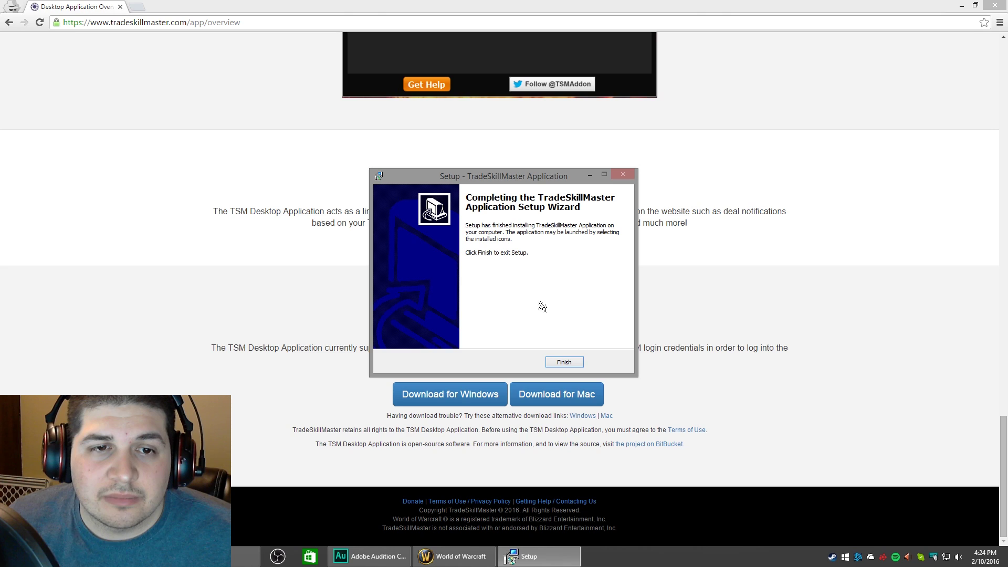
left_click(563, 362)
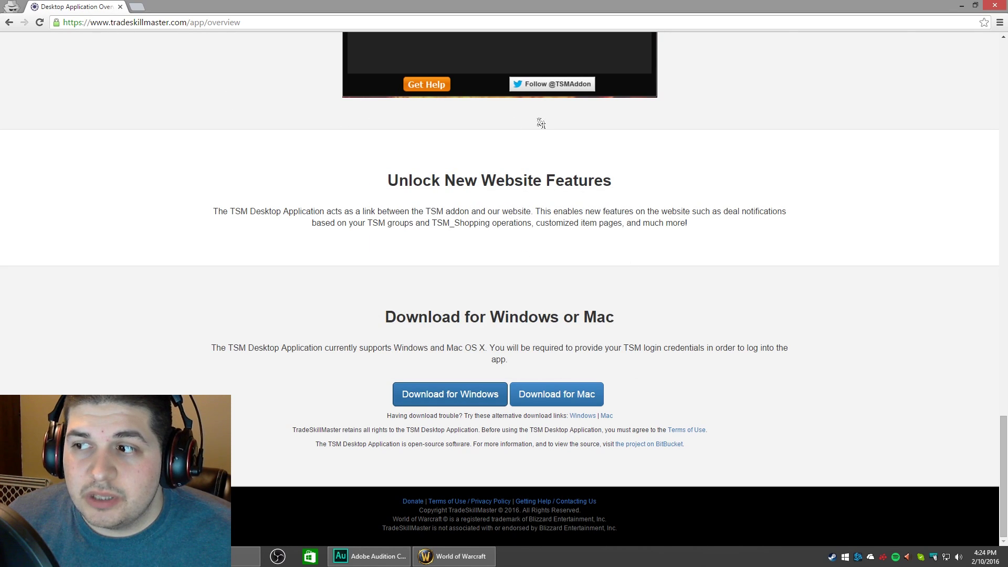
Close Chrome and expand the TradeSkillMaster Application folder under All Programs in the Start Menu.
left_click(995, 8)
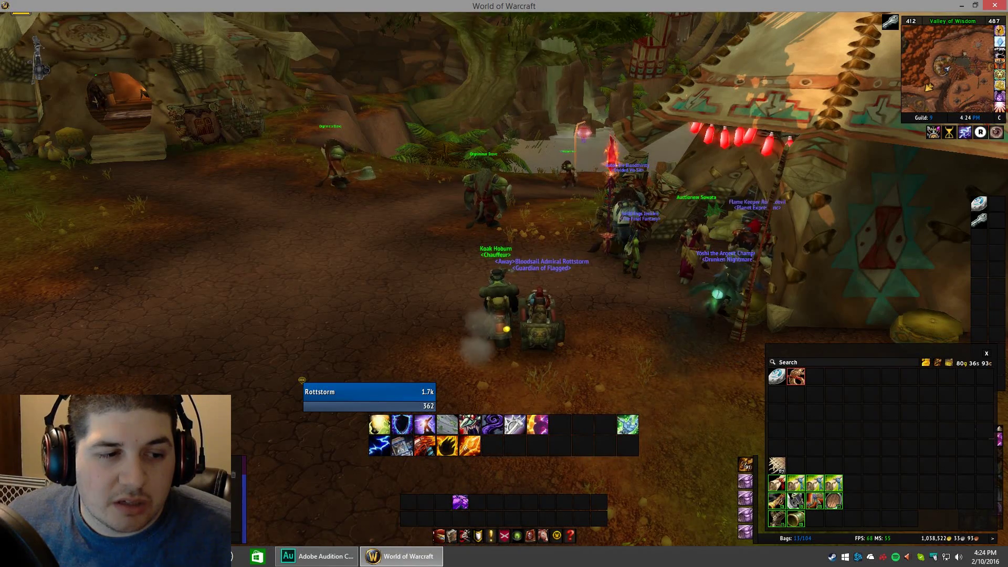
key("super")
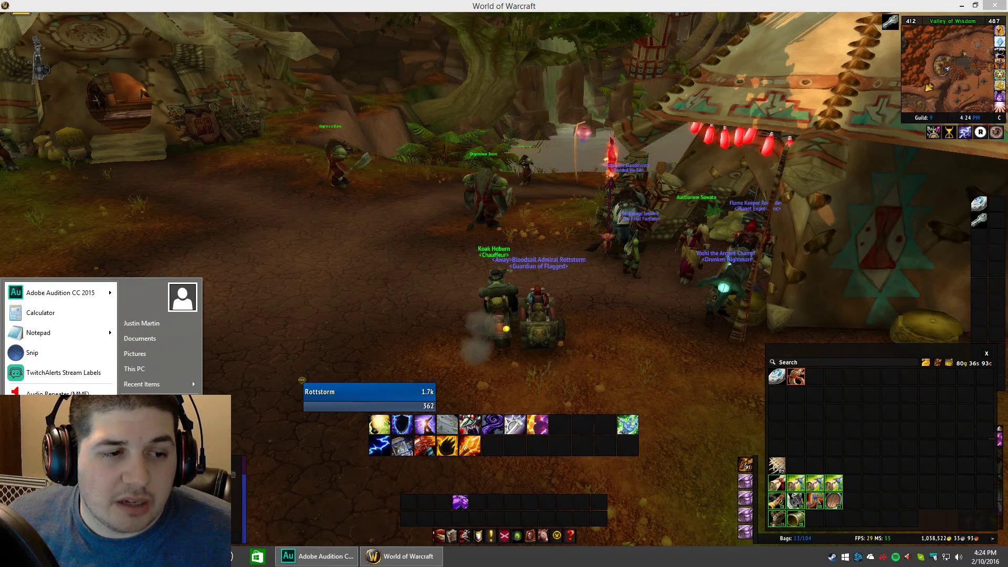
key("Up")
key("Right")
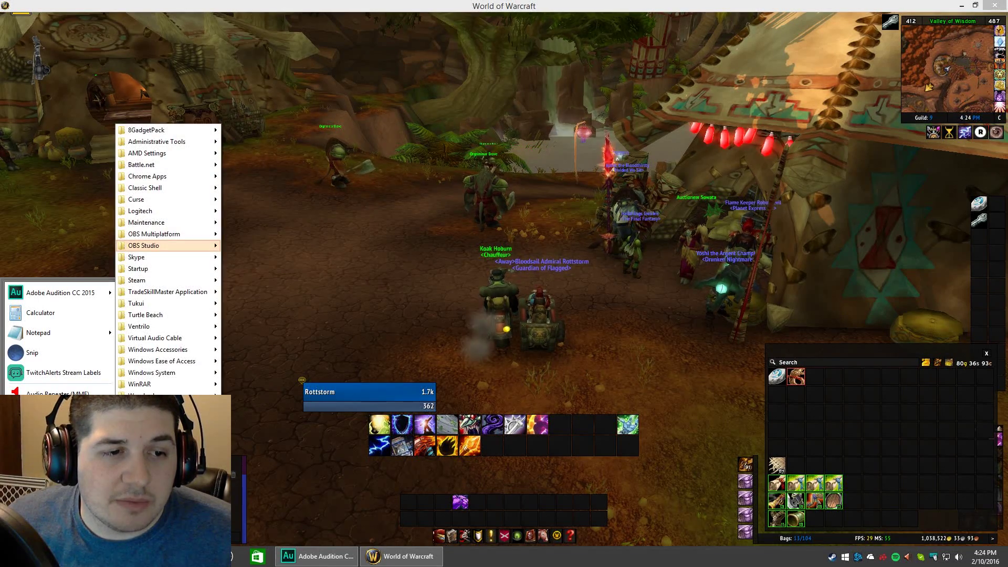
mouse_move(198, 293)
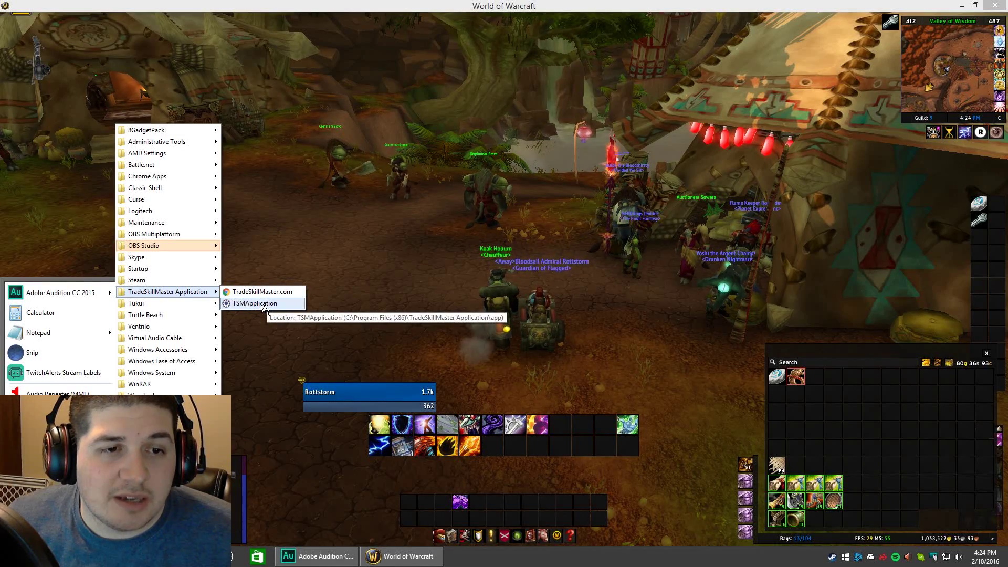
Launch TSMApplication, log in with the account e-mail and password, and accept the Terms of Use.
left_click(278, 307)
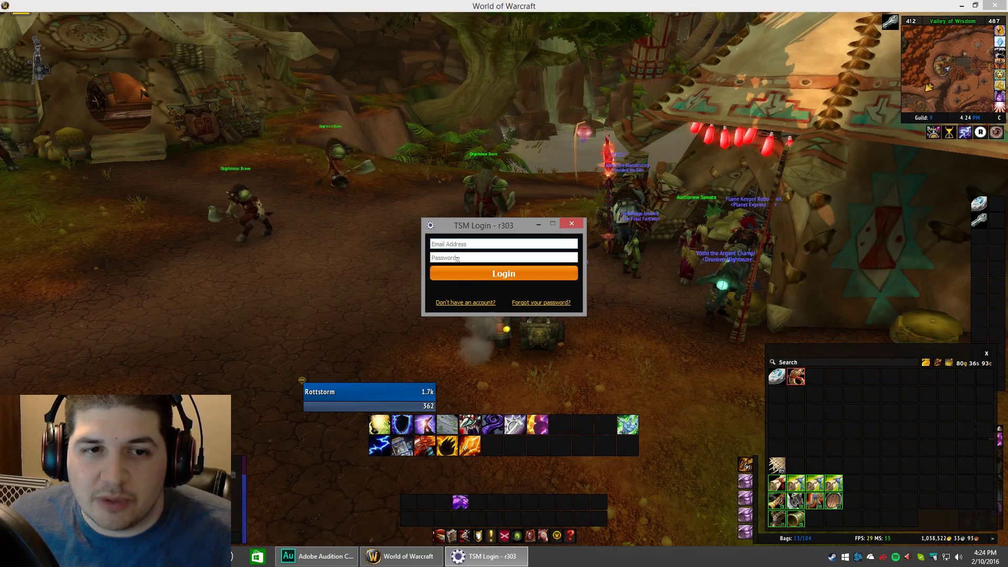
left_click(479, 244)
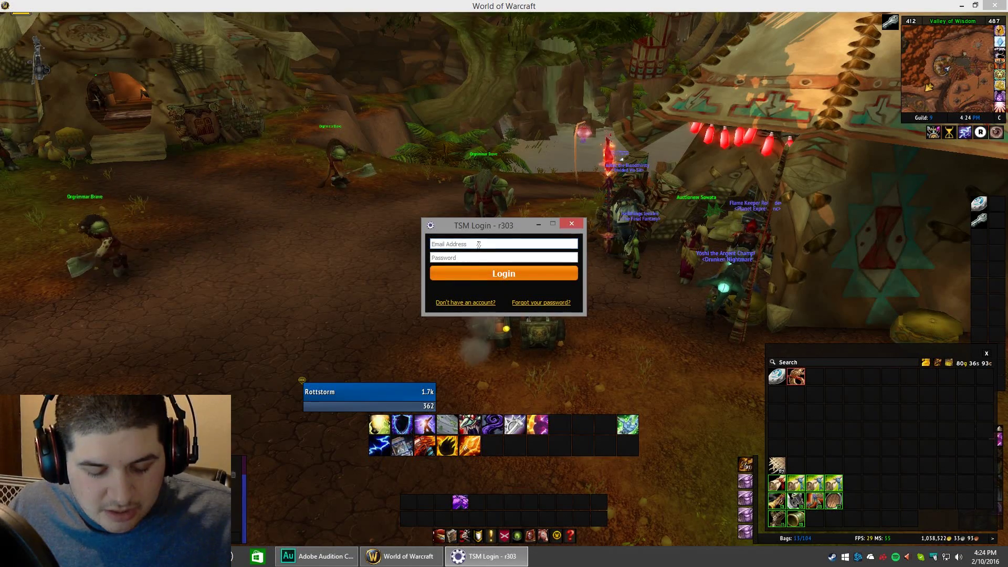
left_click(479, 257)
type("••••••••••")
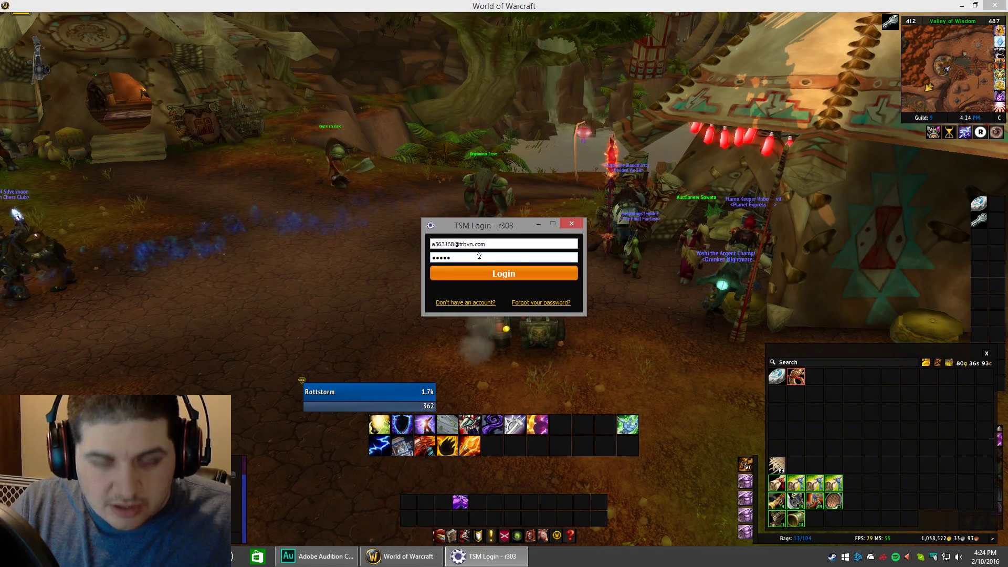
left_click(487, 271)
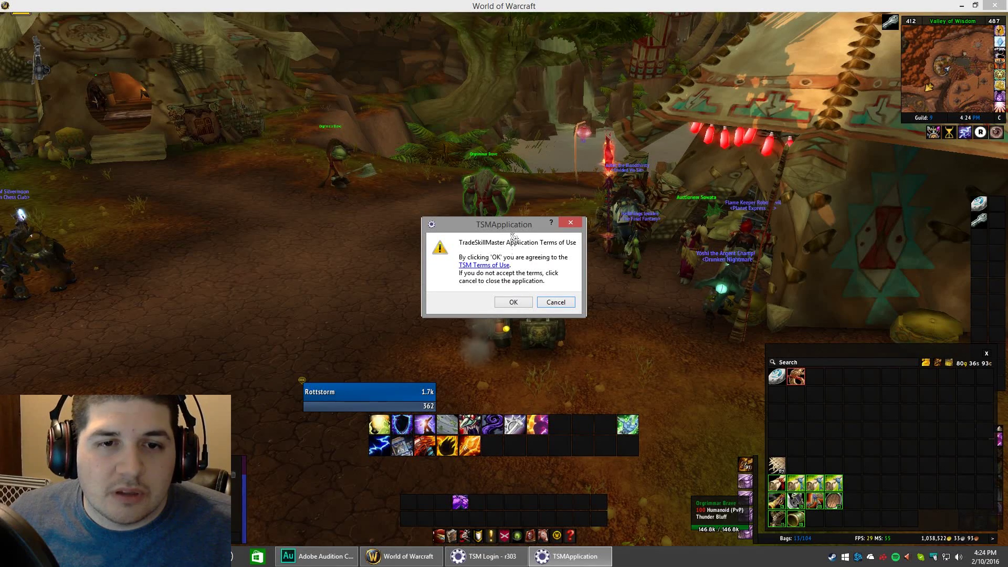
left_click(514, 305)
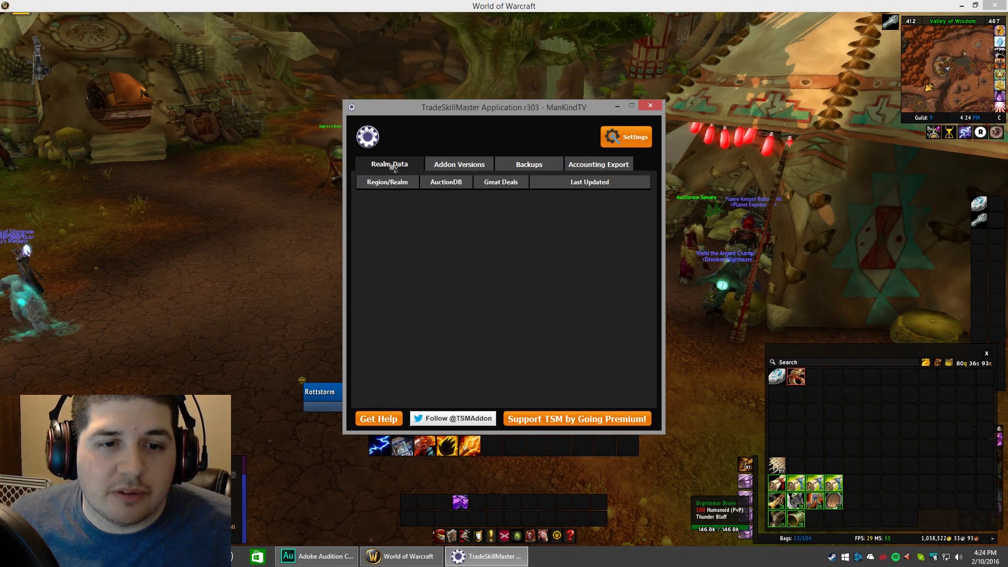
Check addon versions, then show Realm Data with EU, US and US-Thrall up to date.
left_click(457, 164)
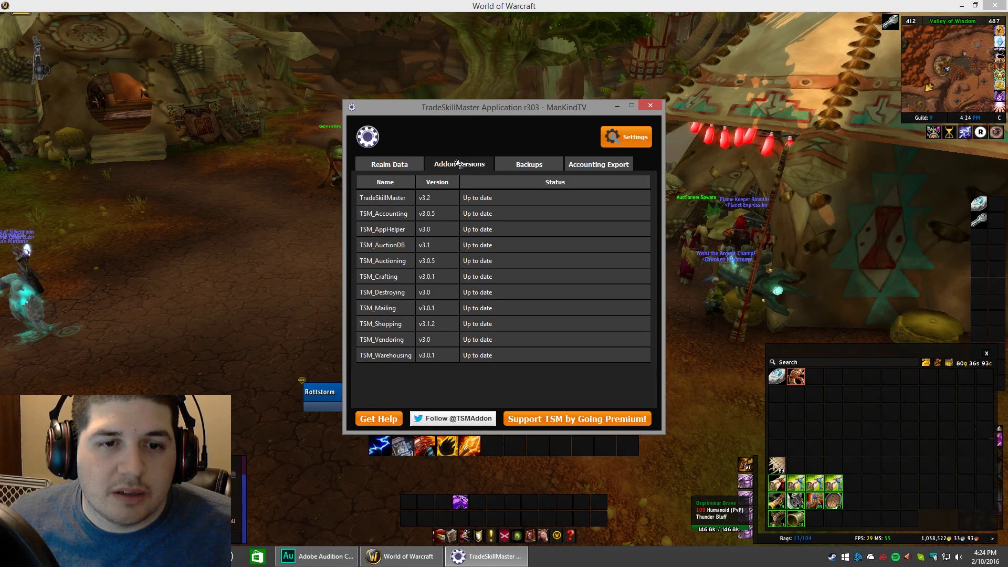
left_click(395, 165)
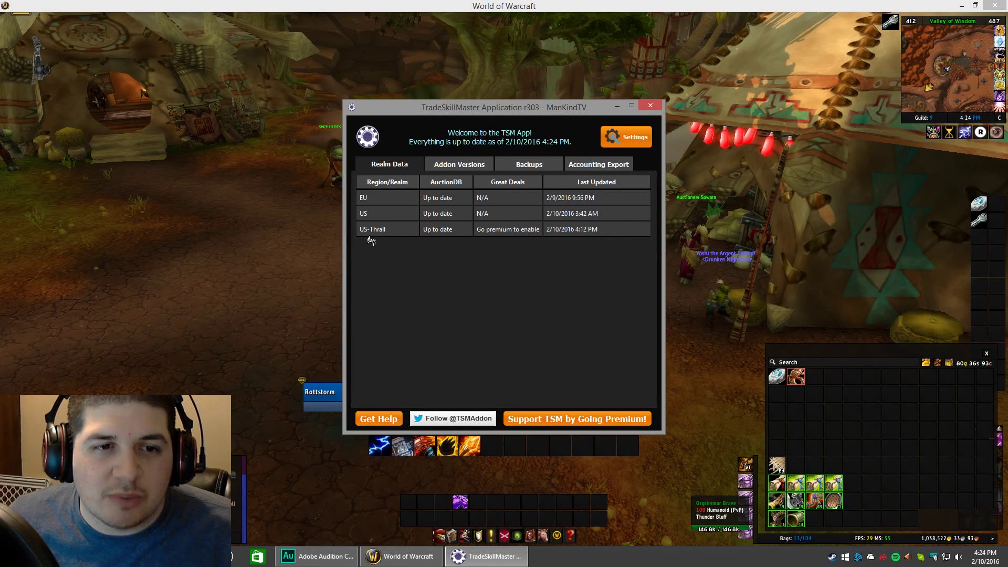
left_click(437, 165)
left_click(409, 169)
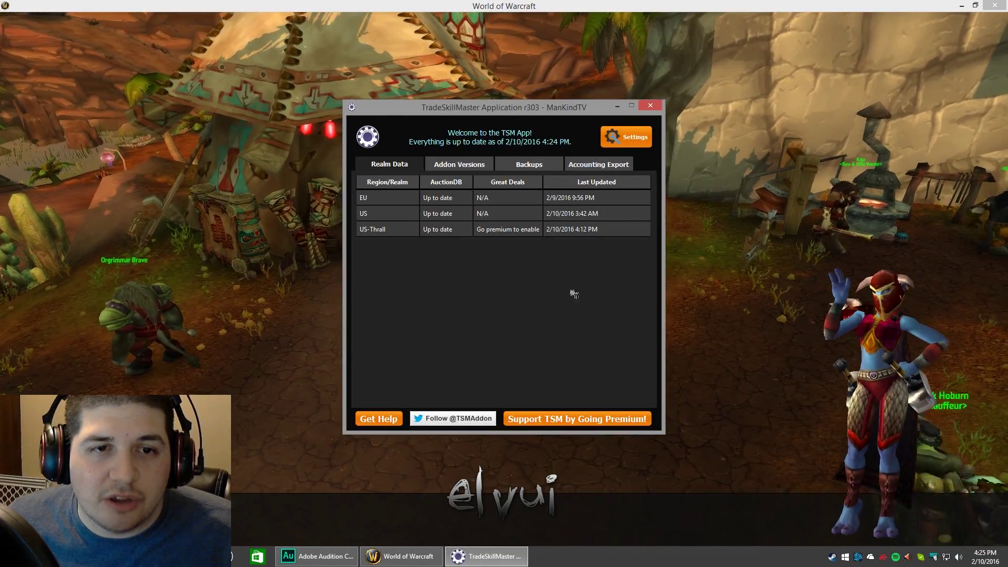
Review the Addon Versions, Backups and Accounting Export tabs, then open Settings showing G:\World of Warcraft.
left_click(460, 164)
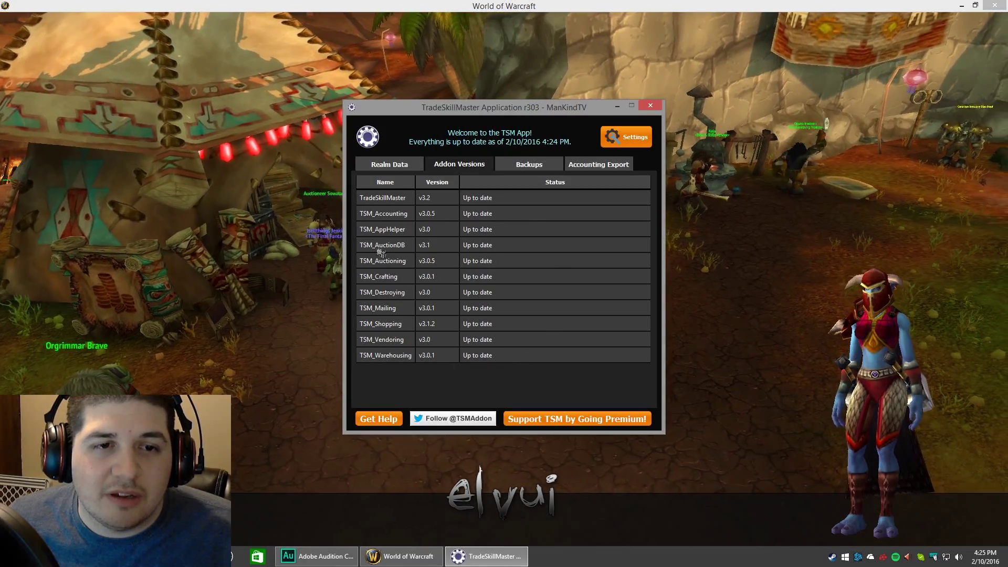
key("alt+Tab")
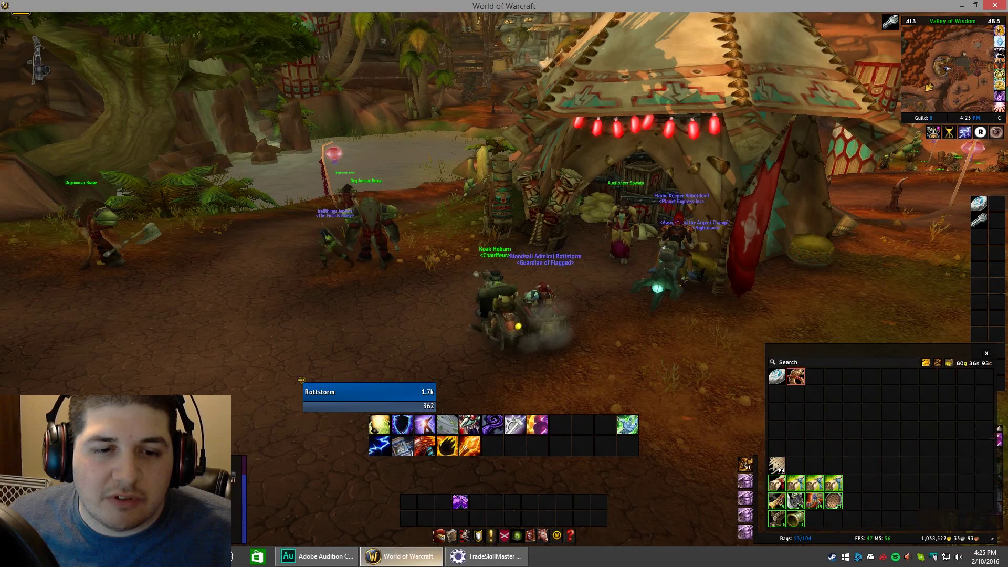
left_click(488, 556)
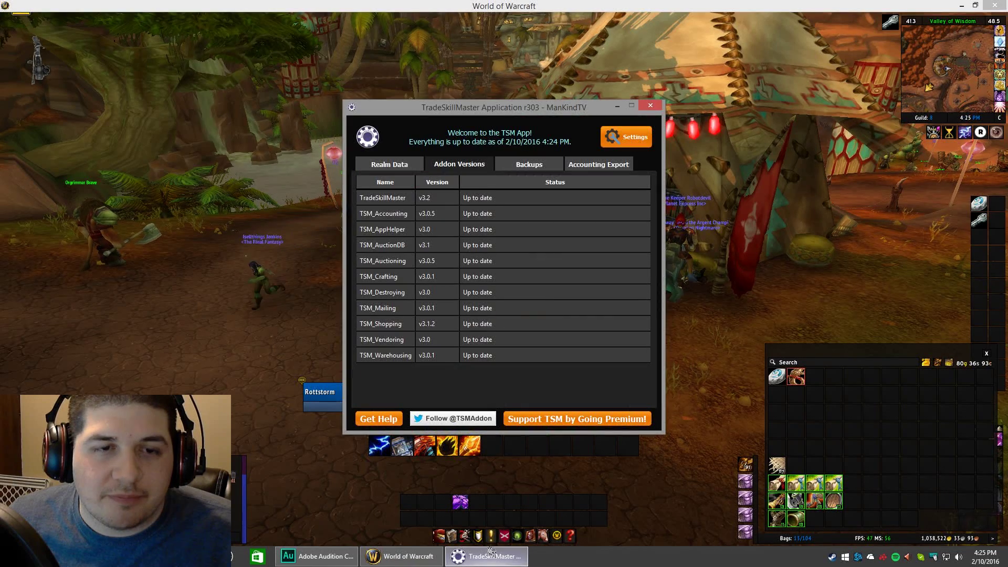
left_click(517, 166)
left_click(585, 164)
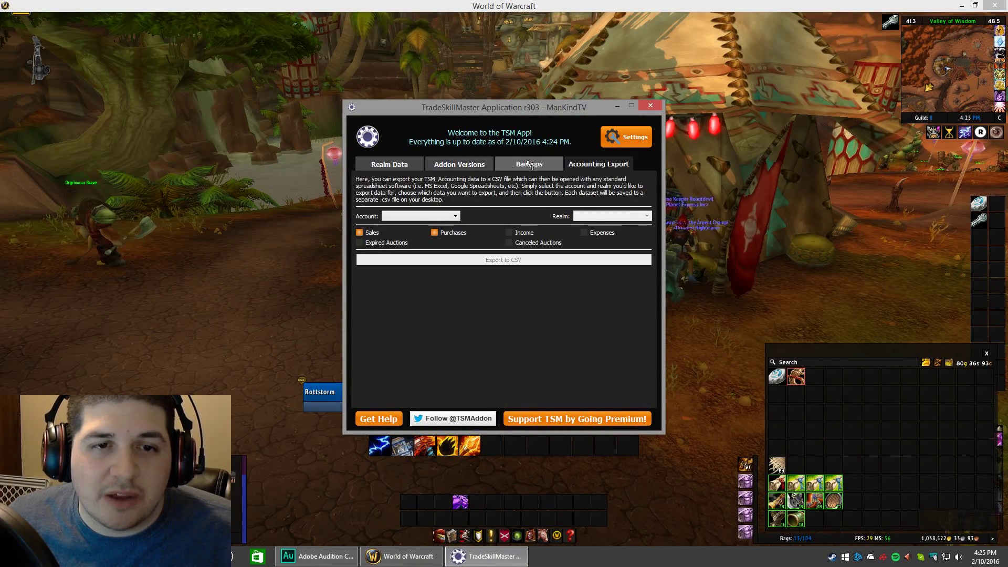
left_click(401, 169)
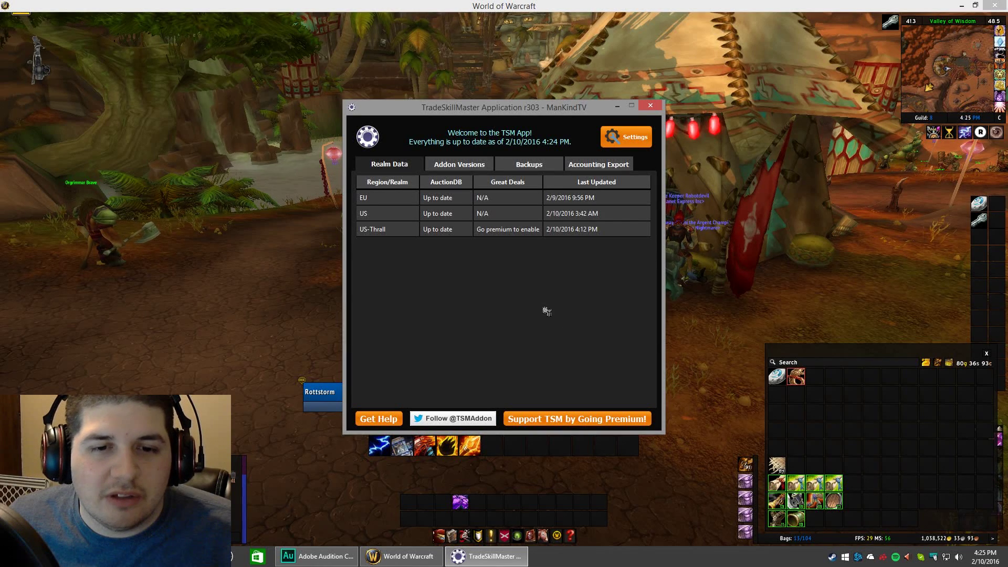
left_click(626, 137)
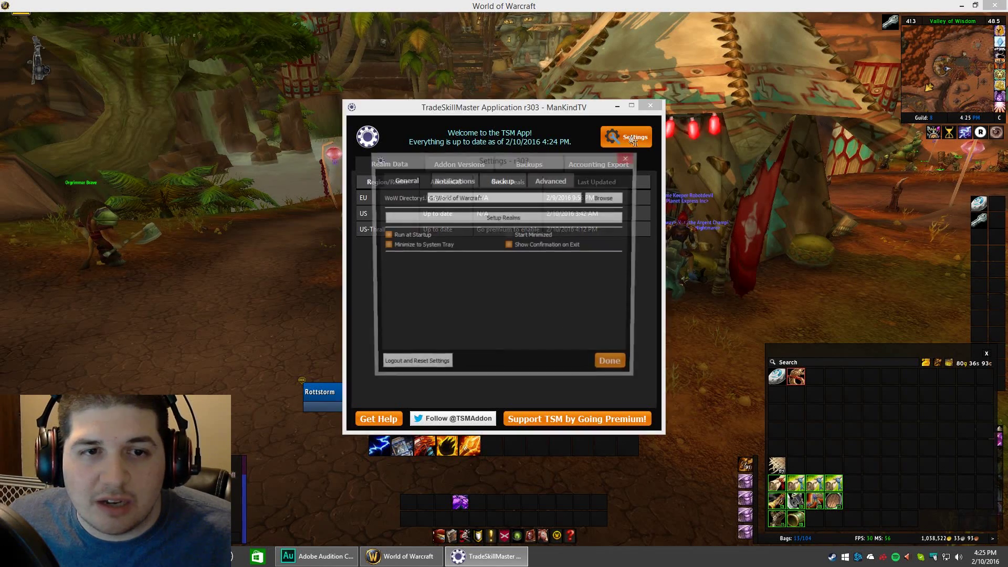
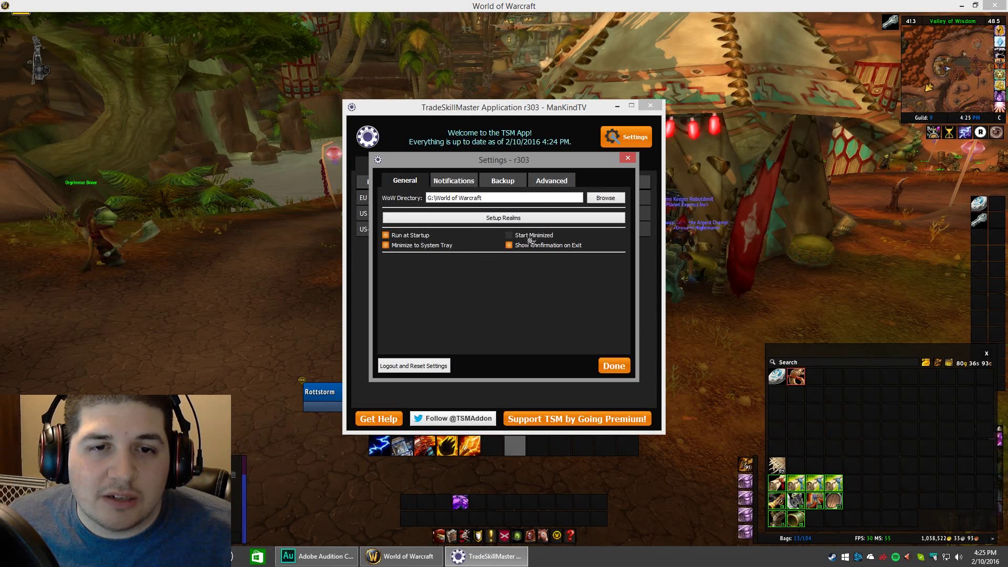
Turn on Start Minimized and disable the New Backup Created and Updated App News notifications.
left_click(509, 236)
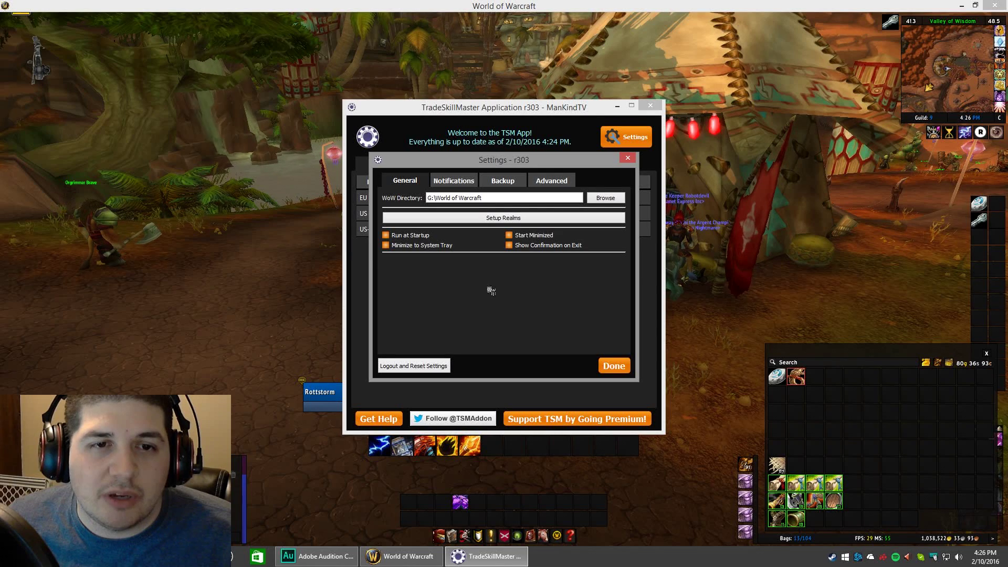
left_click(462, 181)
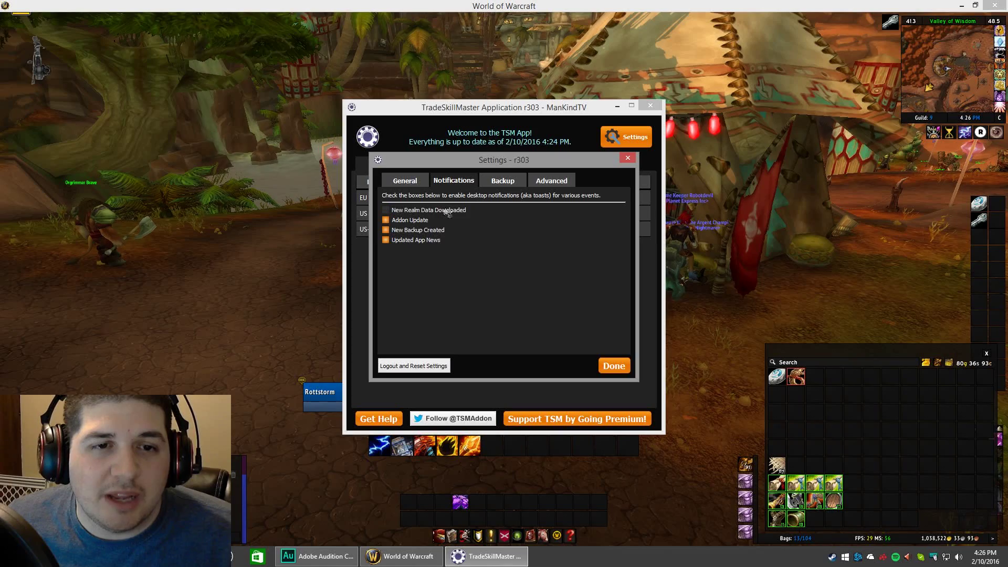
left_click(407, 232)
left_click(412, 241)
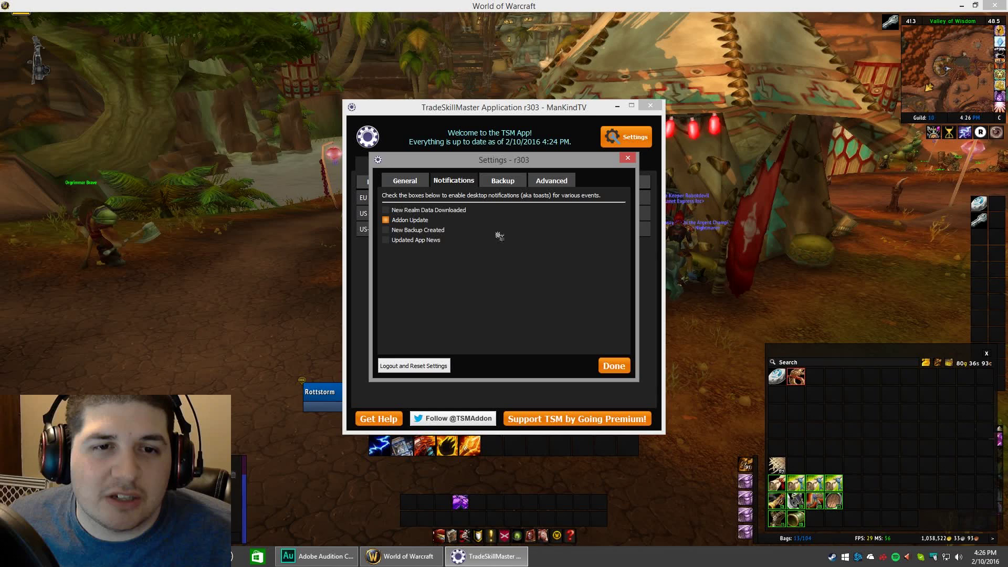
Look over the Backup and Advanced settings, then save and close the Settings dialog.
left_click(503, 180)
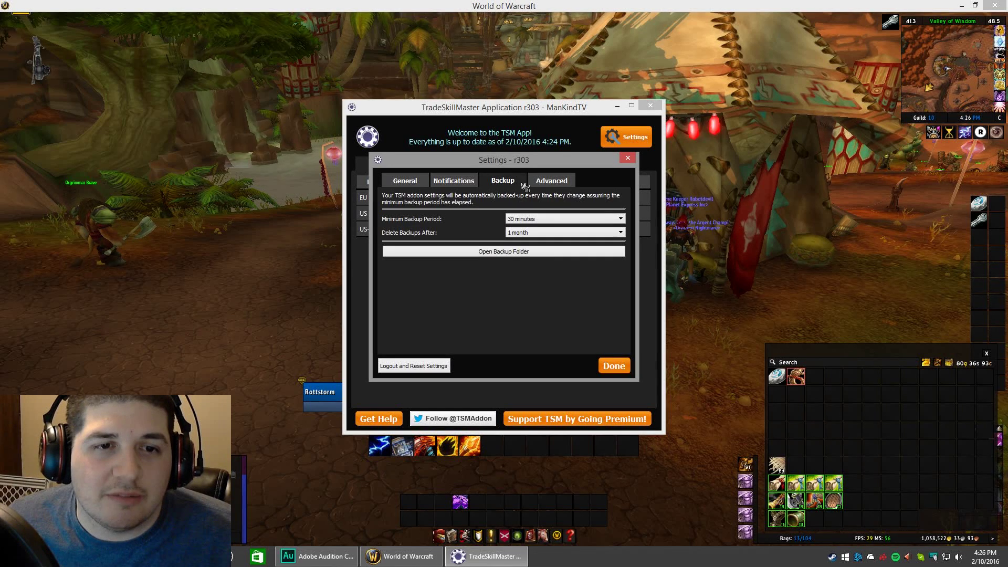
left_click(562, 182)
left_click(405, 181)
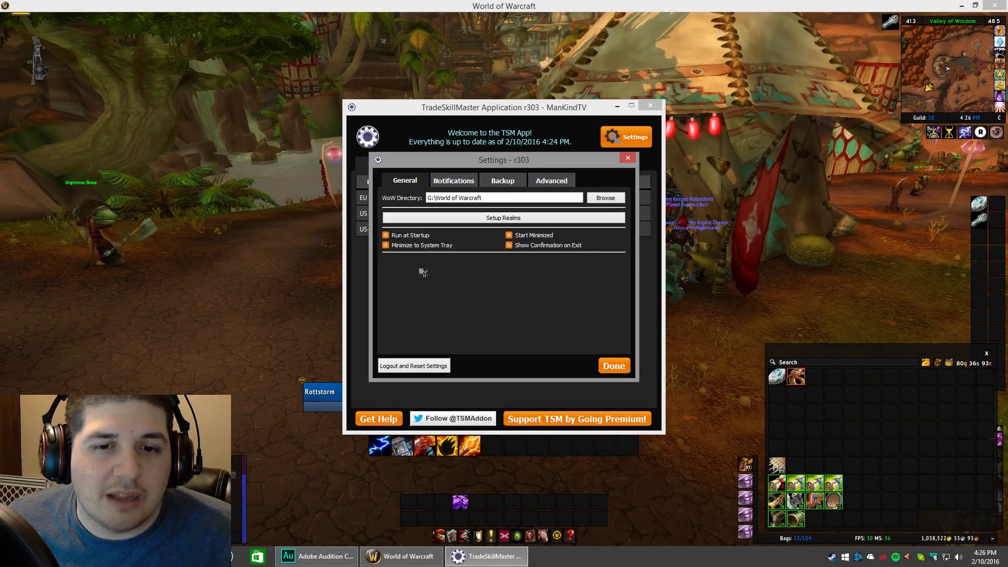
left_click(612, 365)
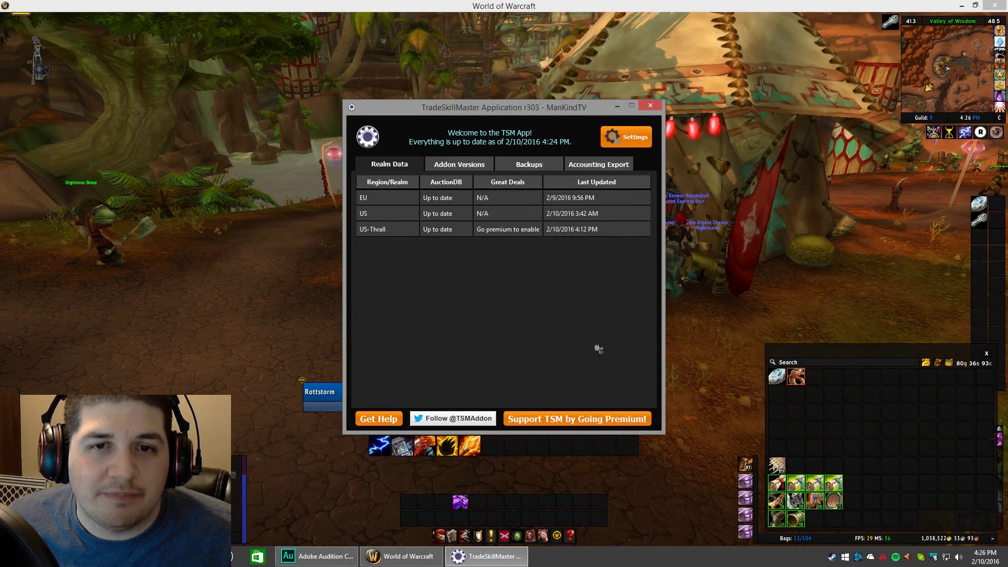
Minimize the TSM app to the tray, turn the camera around the auction tent and close the bags.
left_click(616, 106)
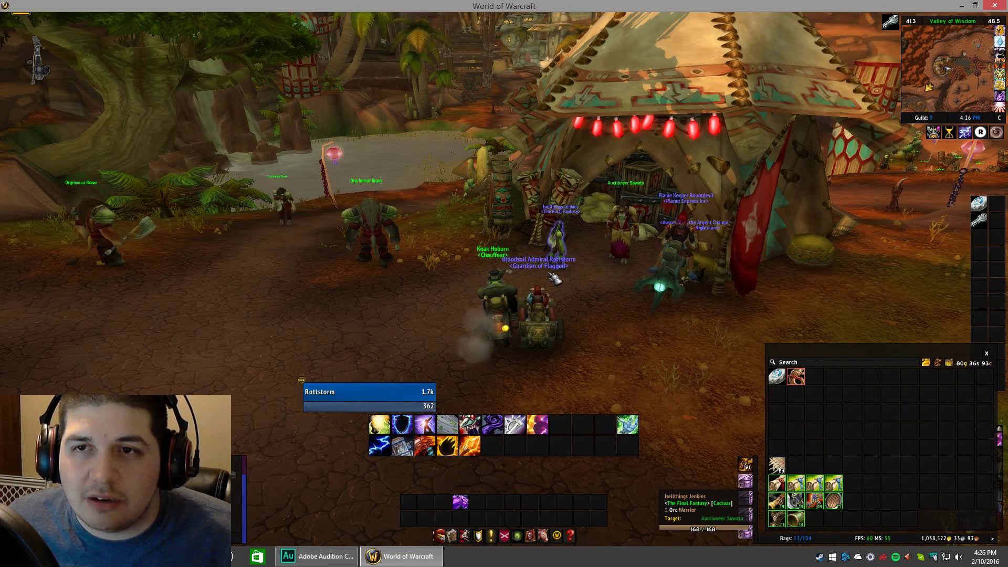
left_click_drag(557, 226, 573, 299)
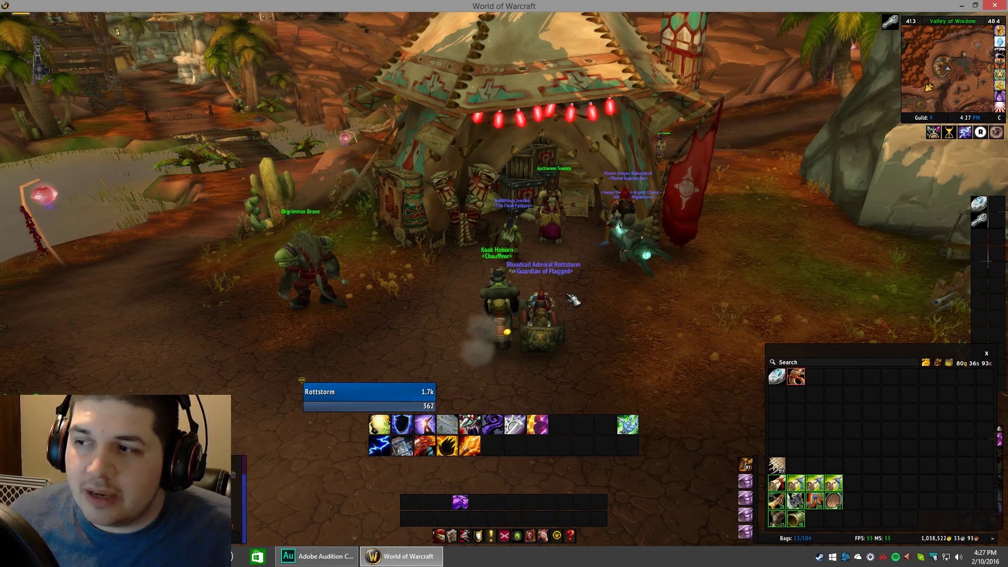
key("b")
Bring up the Game Menu and quit World of Warcraft with Alt+F4.
right_click(520, 320)
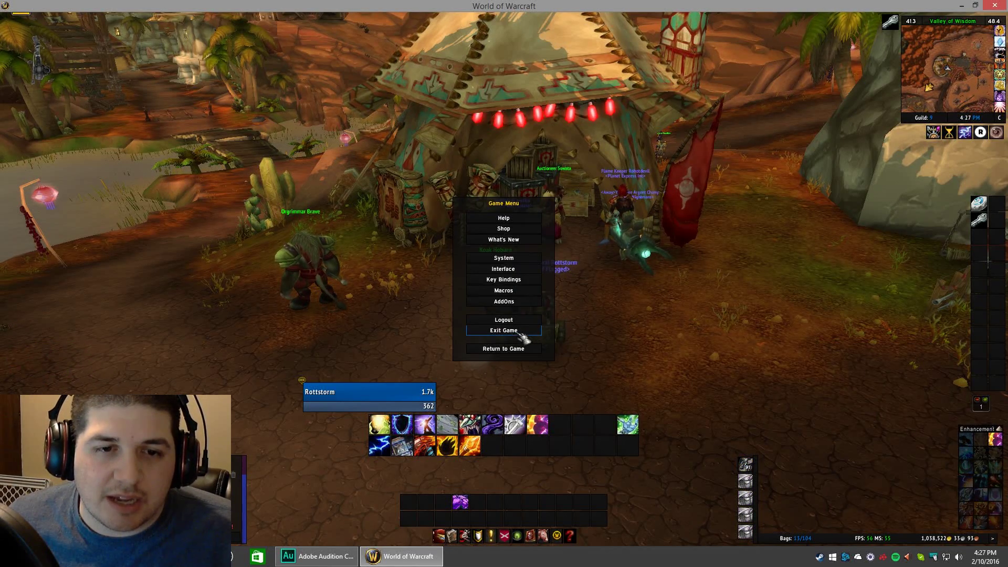
key("Escape")
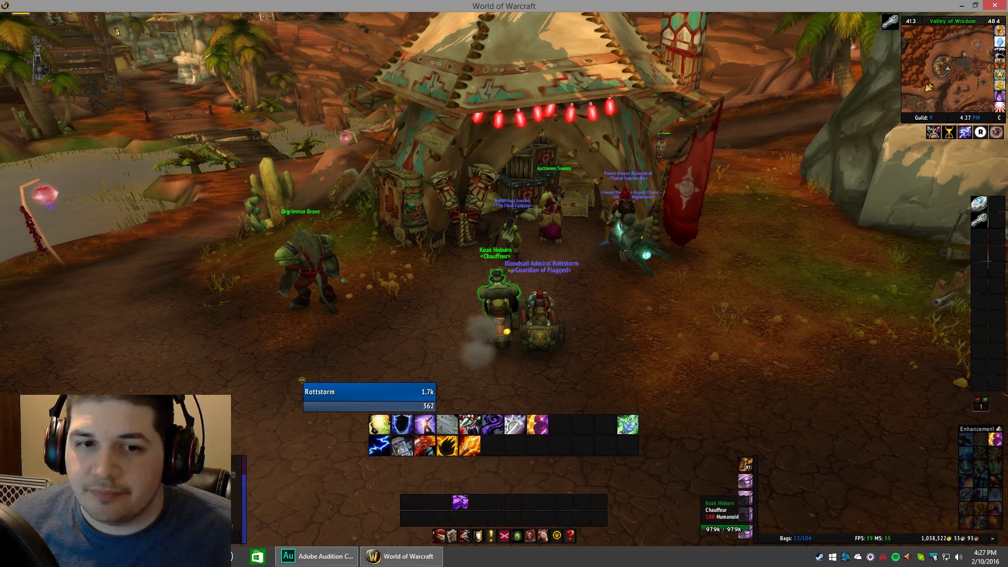
key("alt+F4")
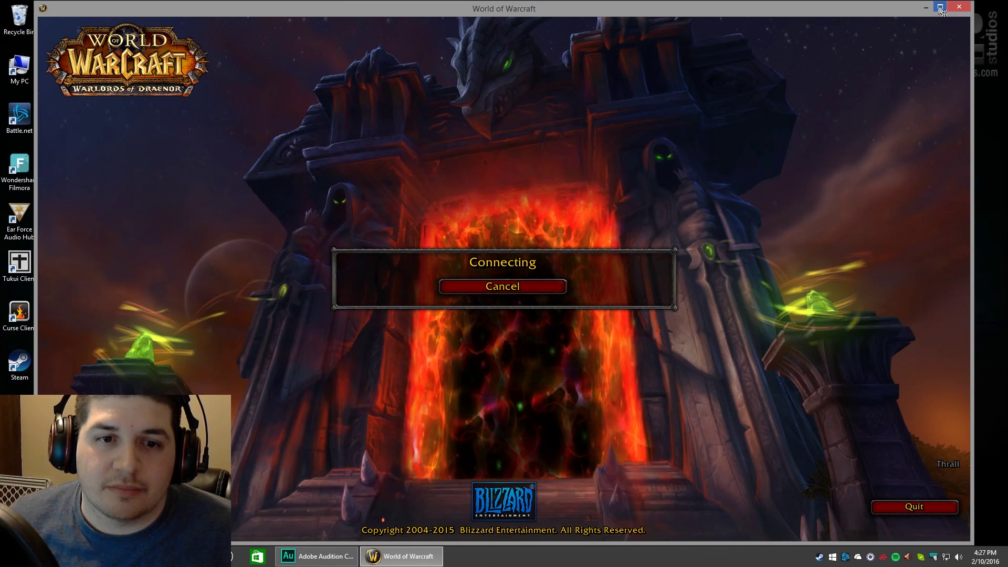
Maximize the game window and scroll to the TradeSkillMaster entries in the AddOns list.
left_click(940, 7)
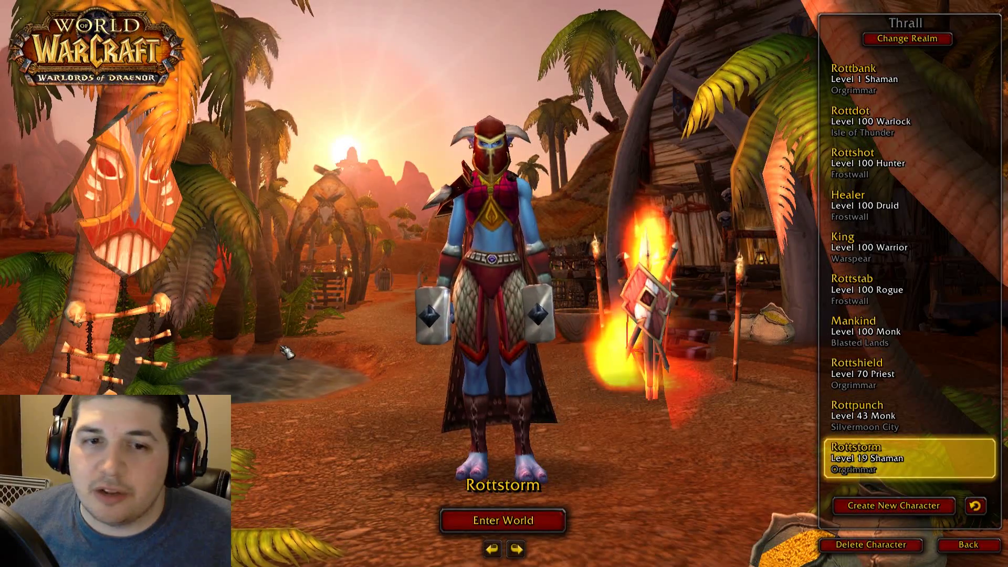
left_click(58, 545)
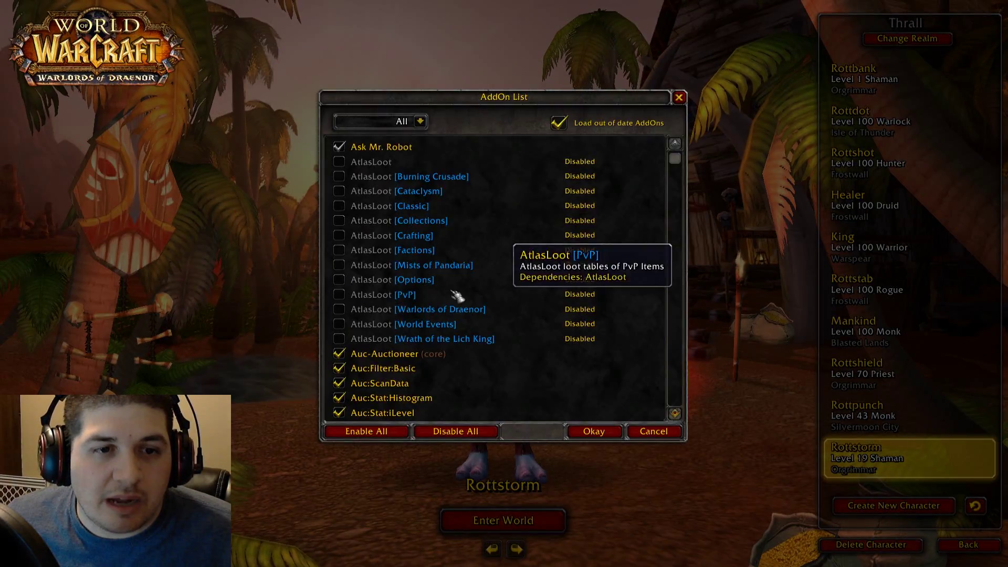
scroll(460, 295, "down", 10)
scroll(459, 296, "down", 15)
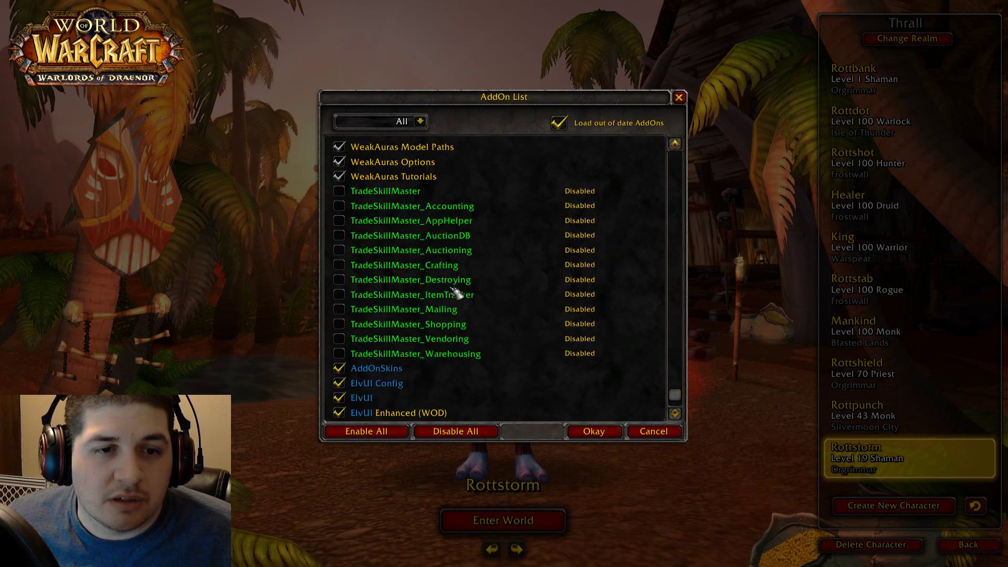
Enable TradeSkillMaster and all its modules except ItemTracker, then confirm with Okay.
left_click(339, 191)
left_click(339, 205)
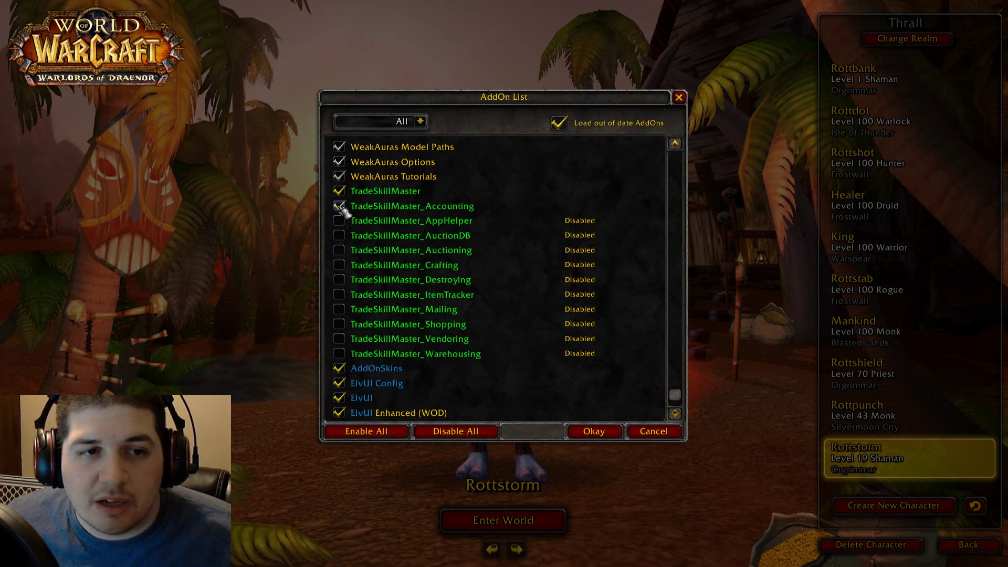
left_click(339, 221)
left_click(339, 235)
left_click(339, 250)
left_click(339, 265)
left_click(339, 279)
left_click(339, 294)
left_click(339, 309)
left_click(339, 324)
left_click(339, 339)
left_click(339, 353)
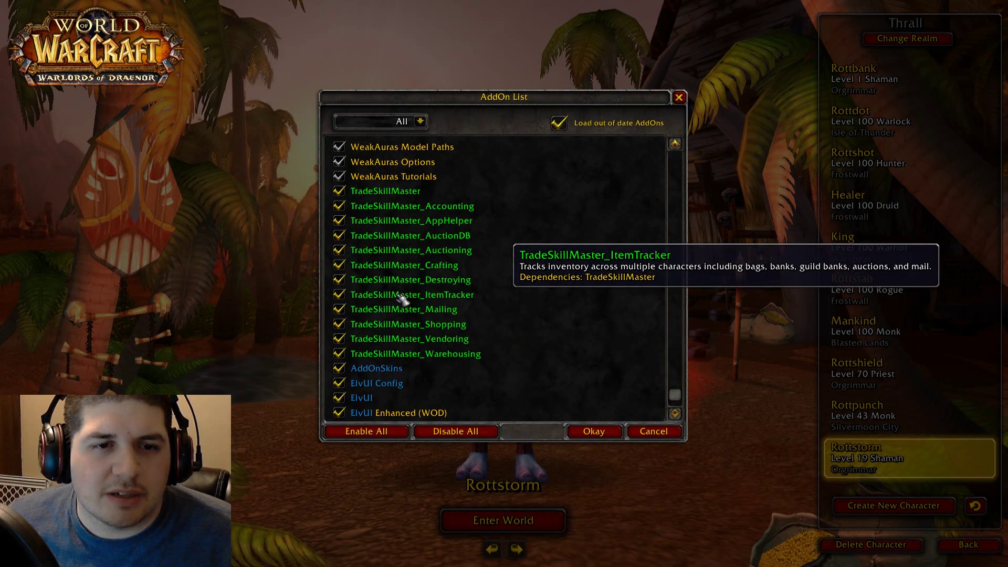
left_click(339, 295)
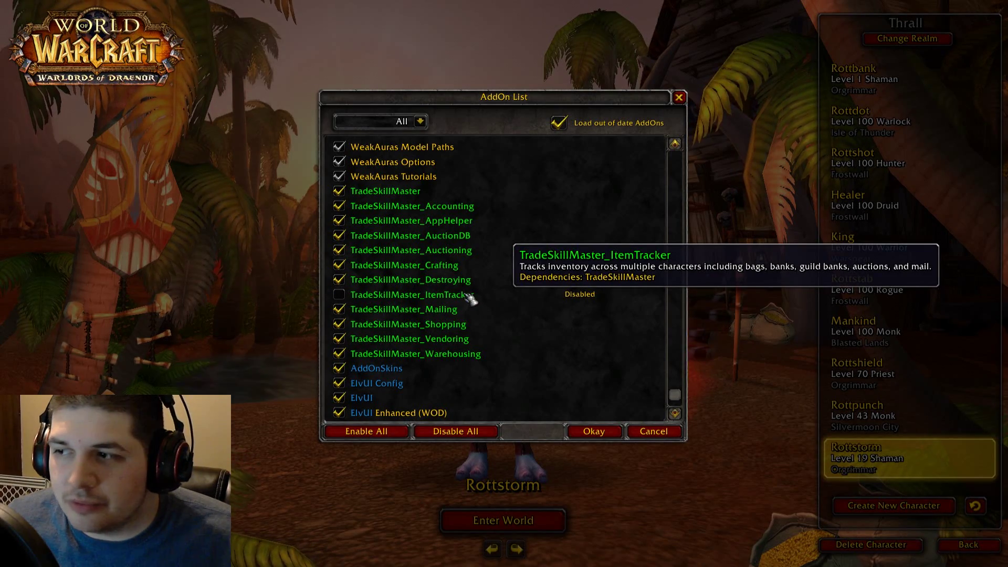
left_click(609, 434)
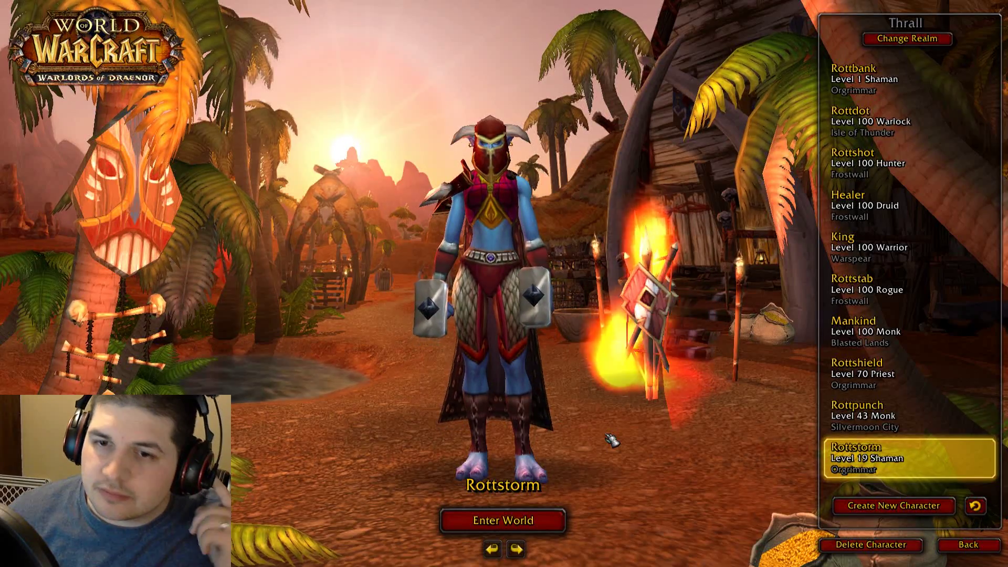
Enter the world with the selected character, open all bags and swing the camera around the tent.
double_click(887, 460)
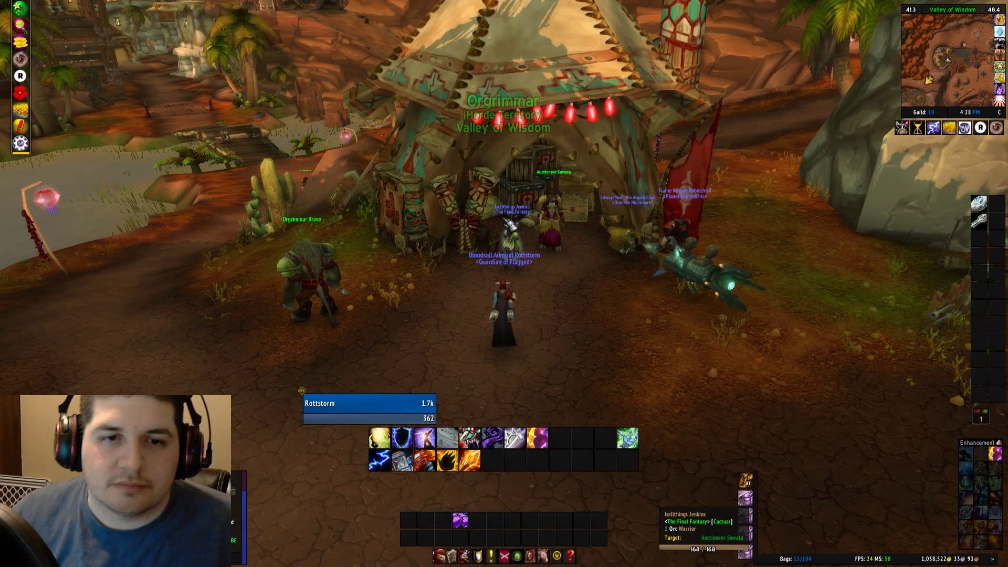
key("b")
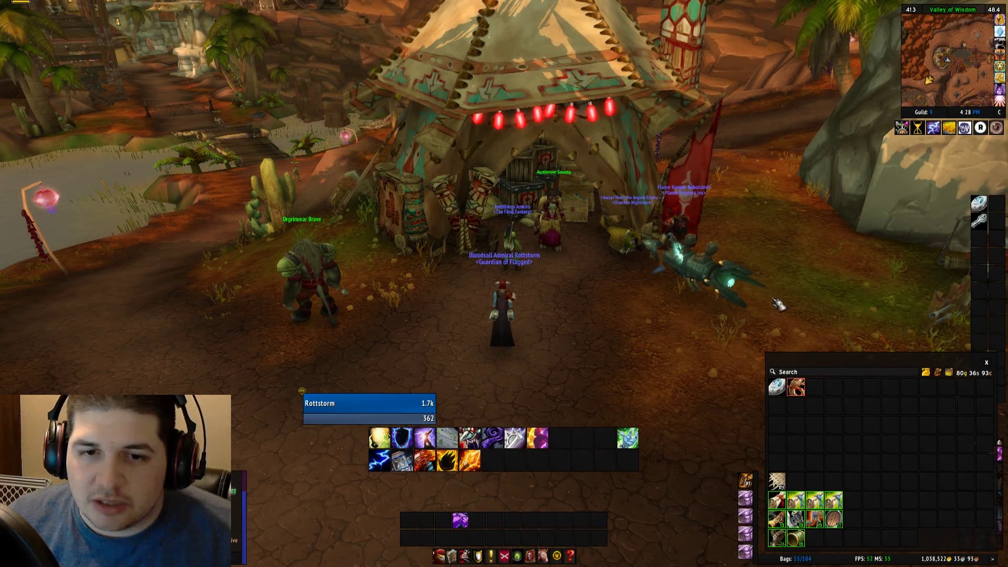
left_click_drag(792, 239, 752, 223)
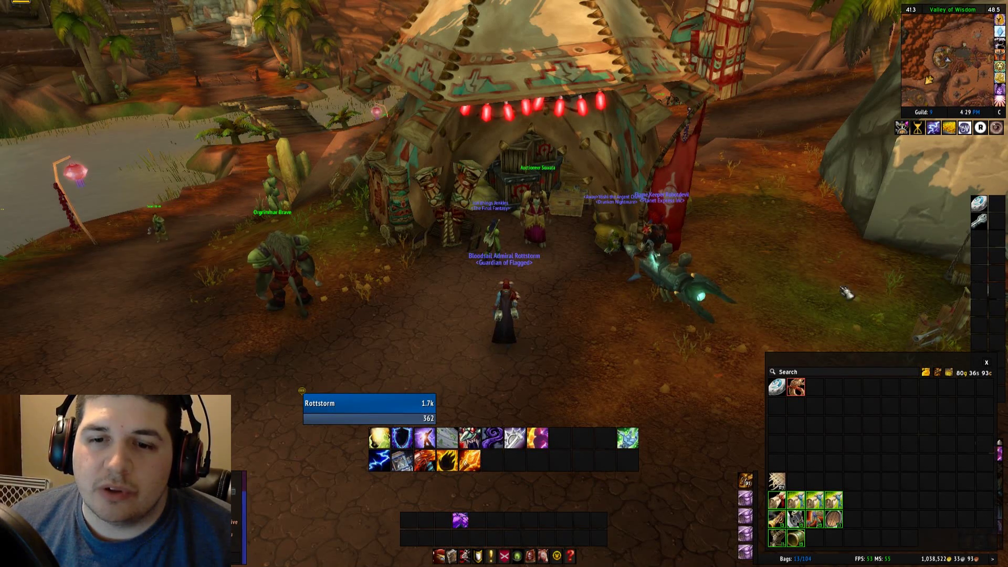
mouse_move(818, 519)
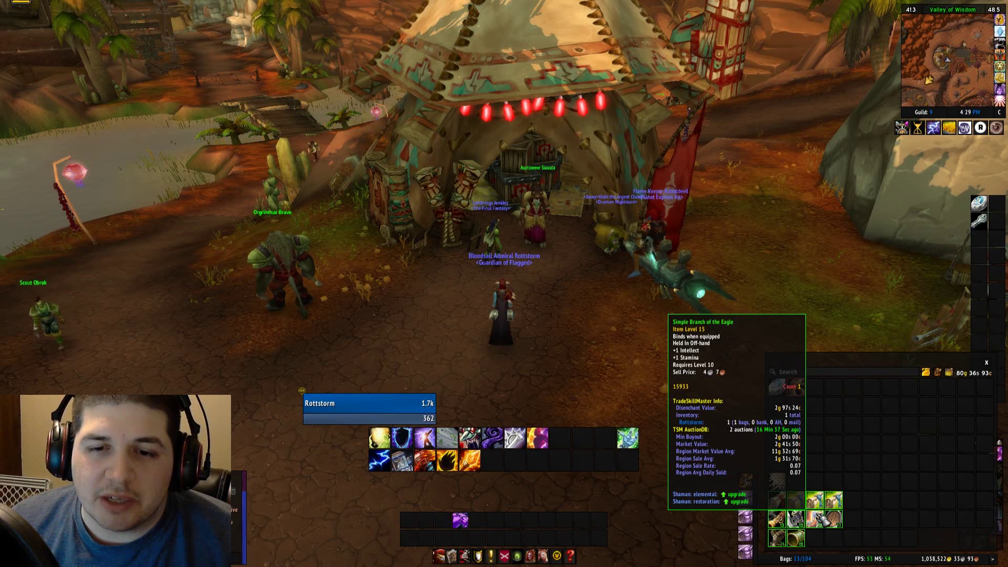
Reopen the TSM window with /tsm and move it slightly lower on screen.
left_click(966, 128)
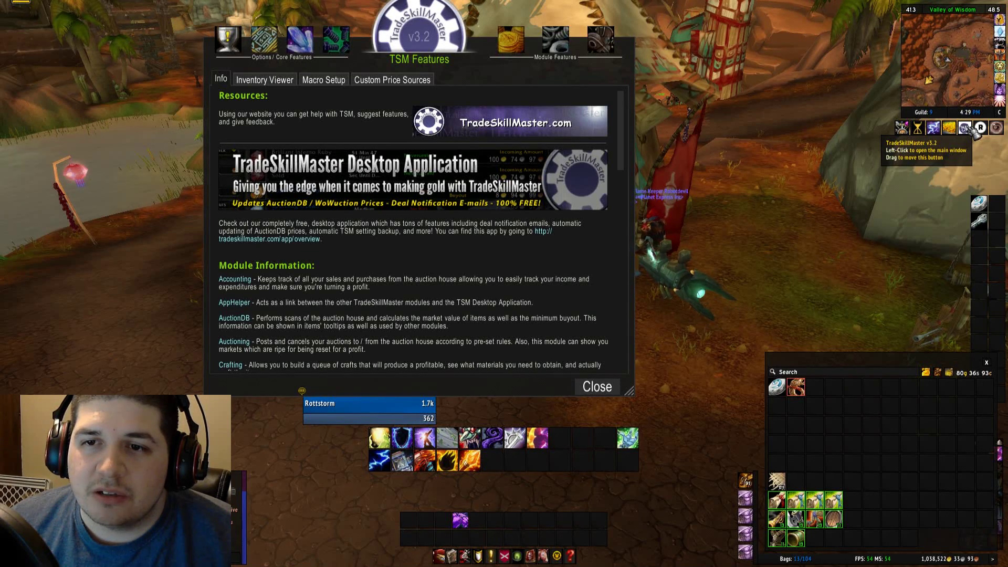
left_click(597, 386)
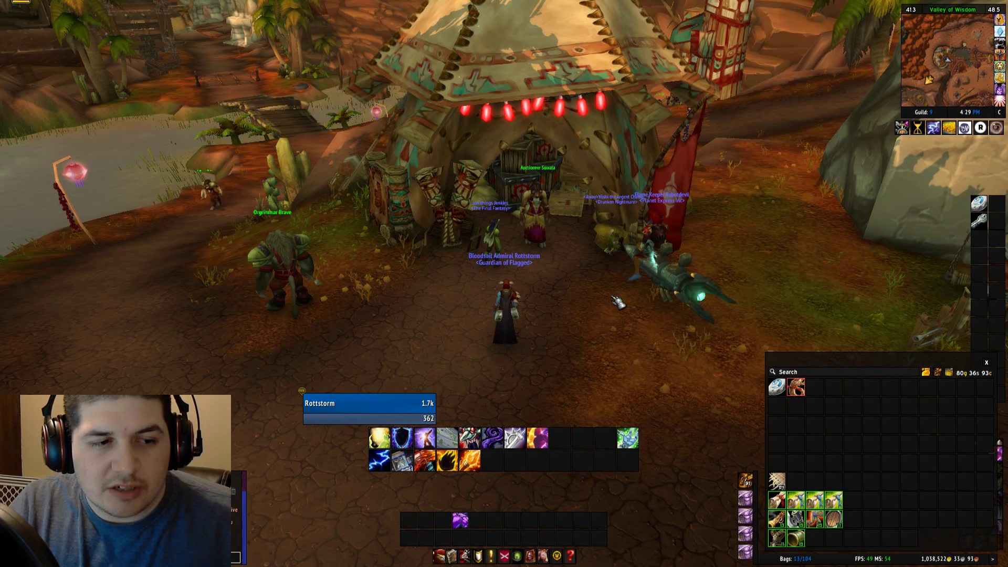
type("/tsm")
key("Return")
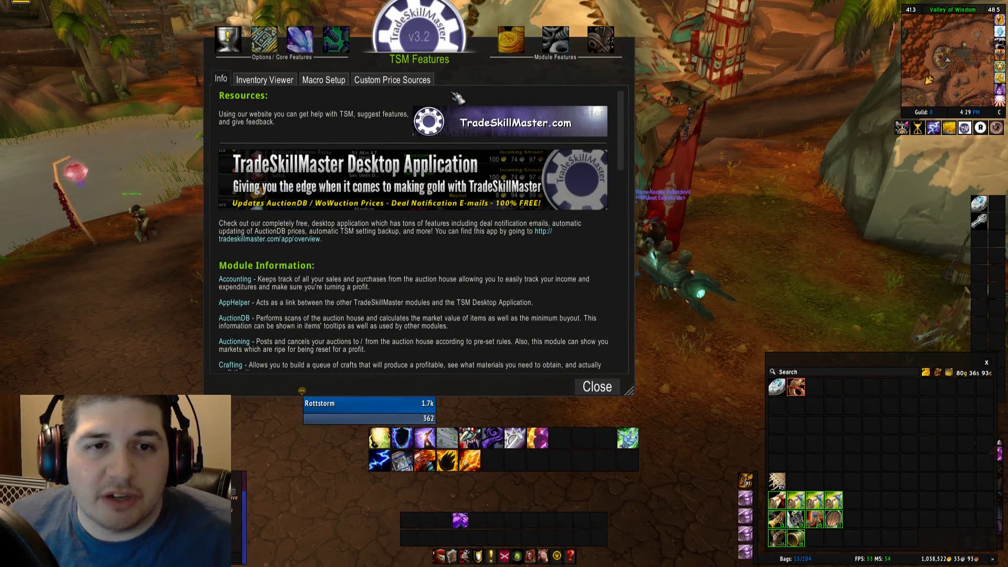
left_click_drag(443, 40, 444, 53)
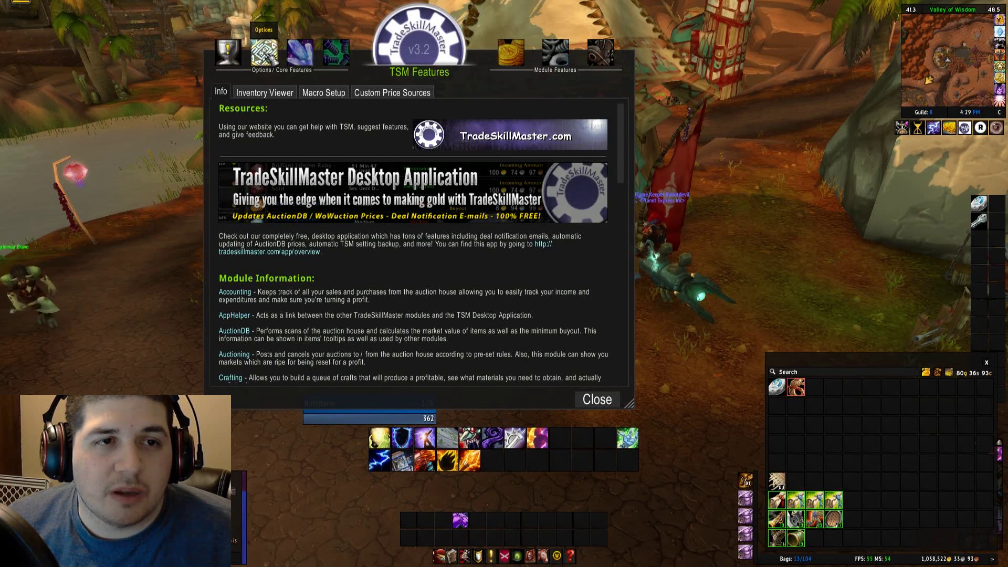
In TSM Options' Profiles page, start a new profile named 'Man'.
left_click(268, 58)
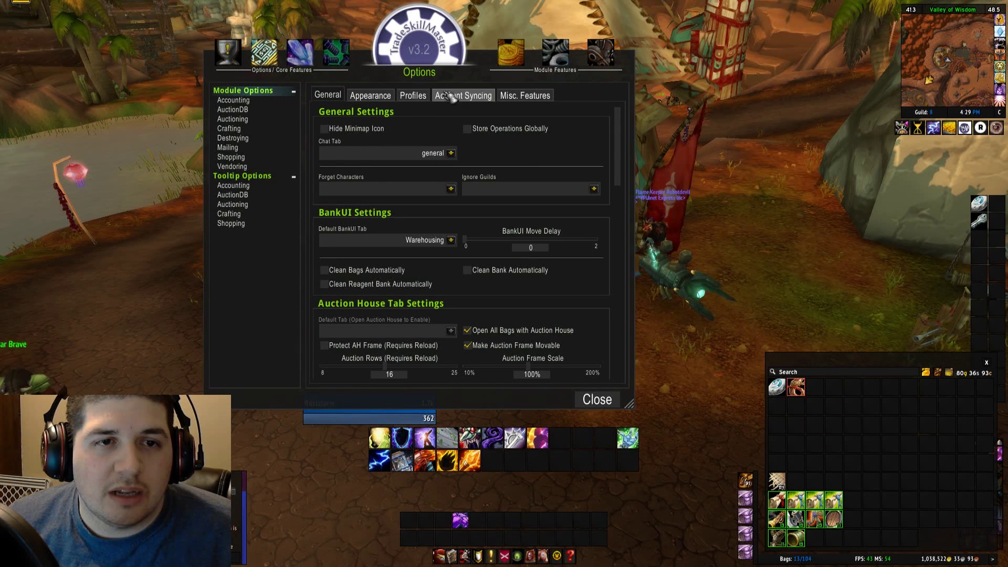
left_click(413, 95)
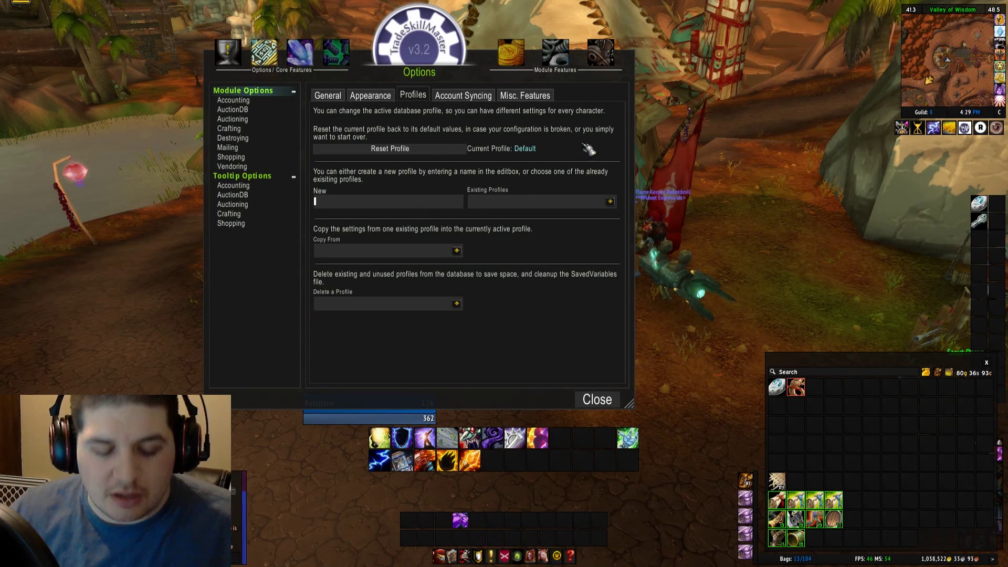
type("Man")
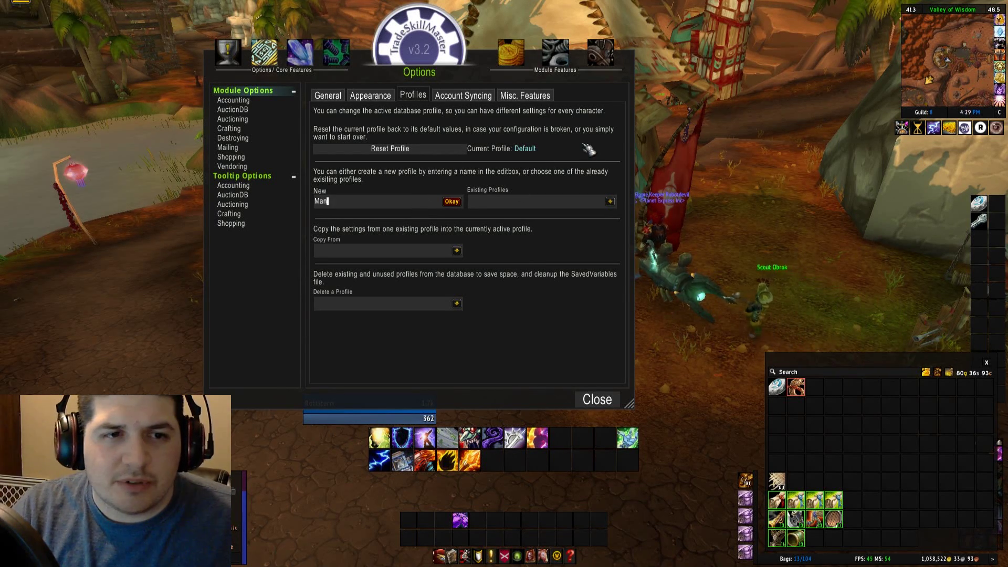
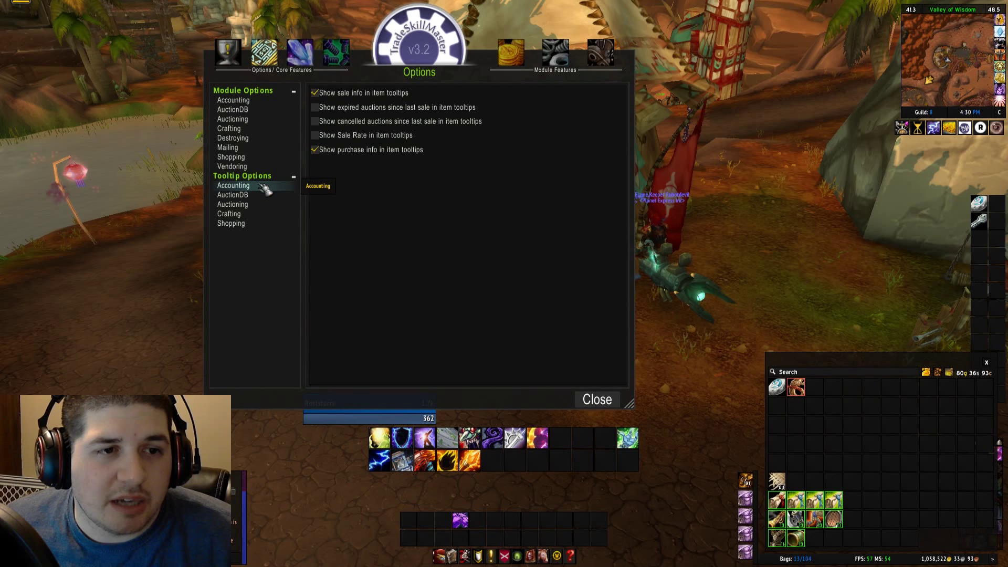
Browse the Auctioning, Crafting and Shopping tooltip settings, ending on AuctionDB's tooltip checkboxes.
left_click(256, 207)
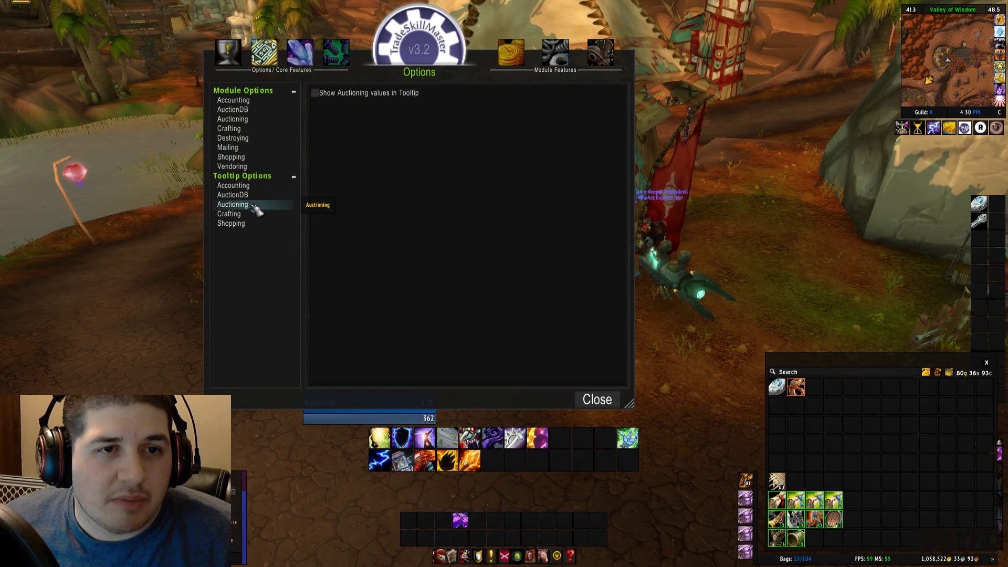
left_click(253, 216)
left_click(253, 225)
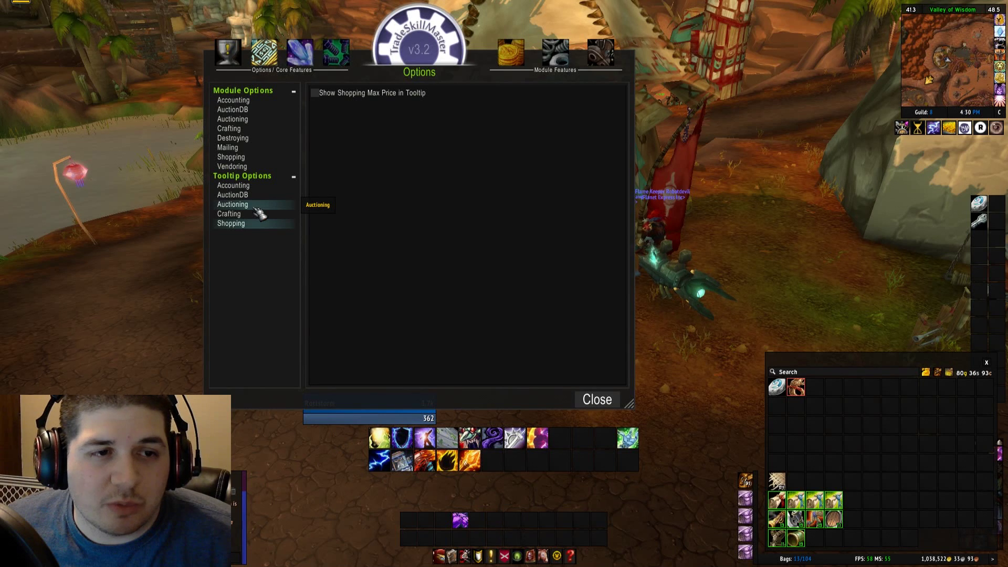
left_click(252, 196)
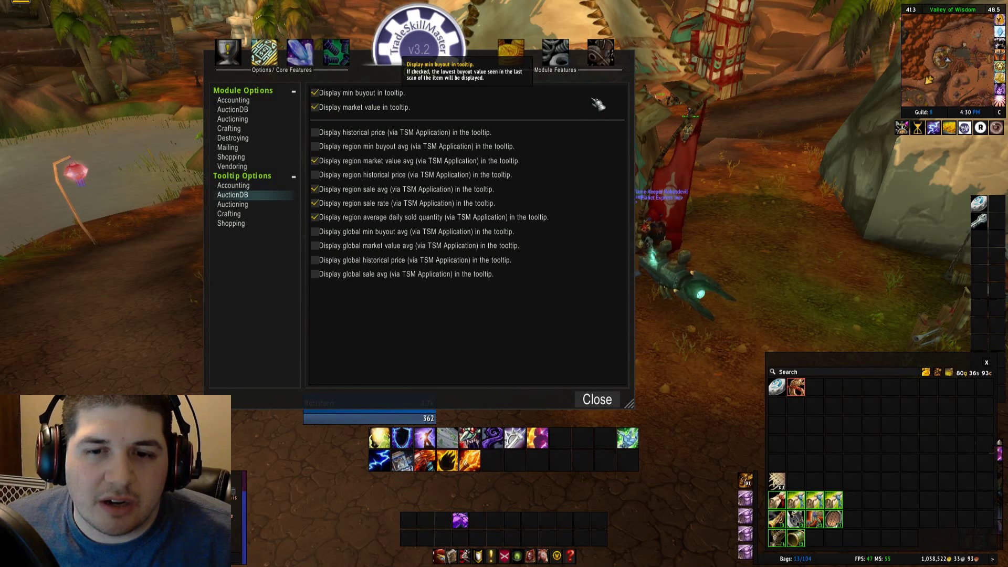
Check bag-item tooltips for the removed region sale avg and region sale rate lines.
mouse_move(782, 546)
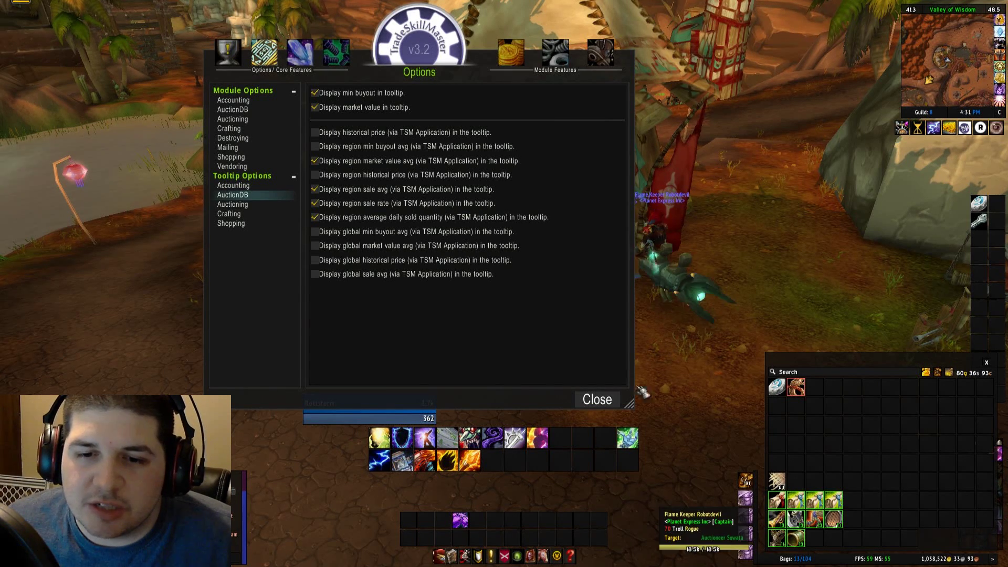
mouse_move(784, 499)
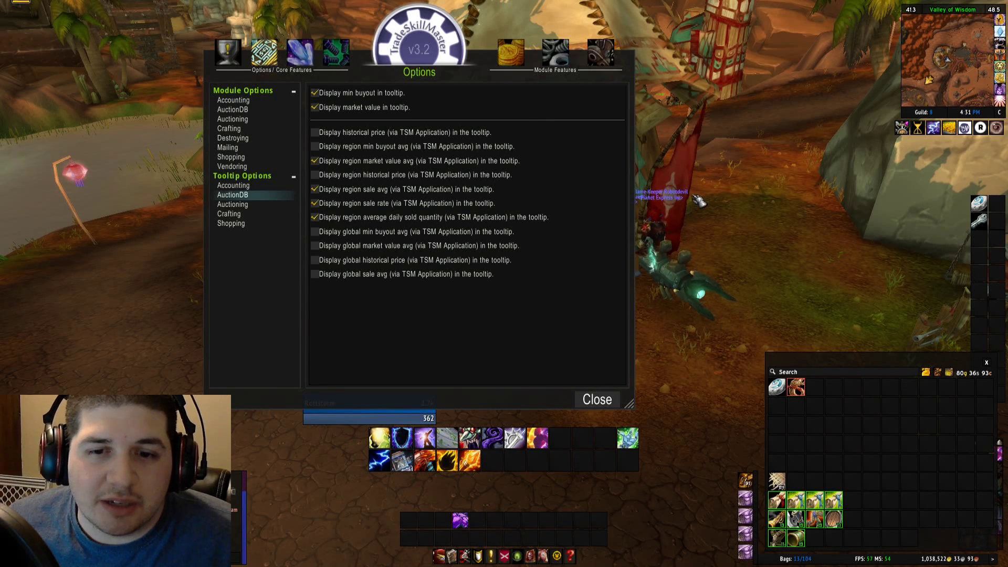
mouse_move(782, 518)
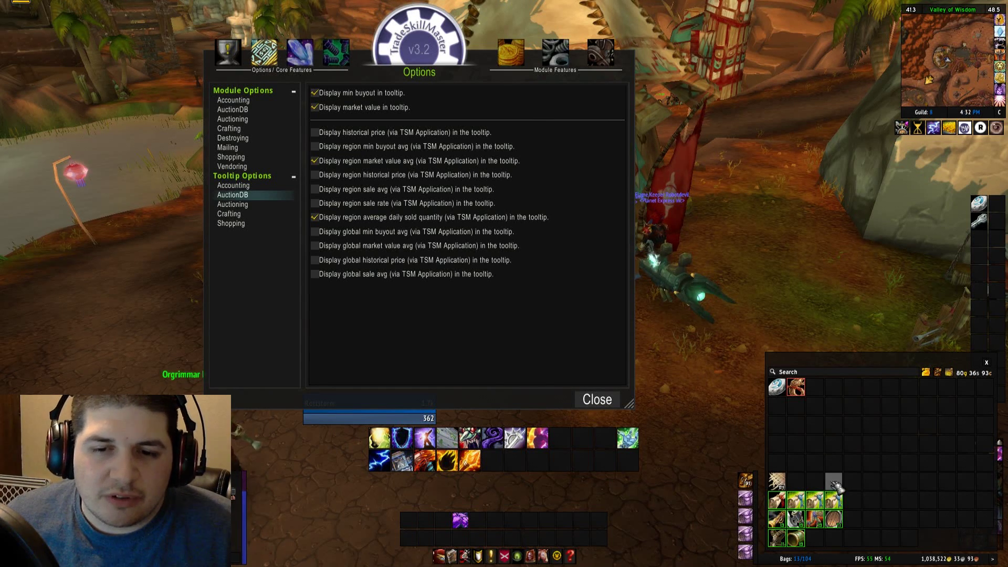
mouse_move(838, 500)
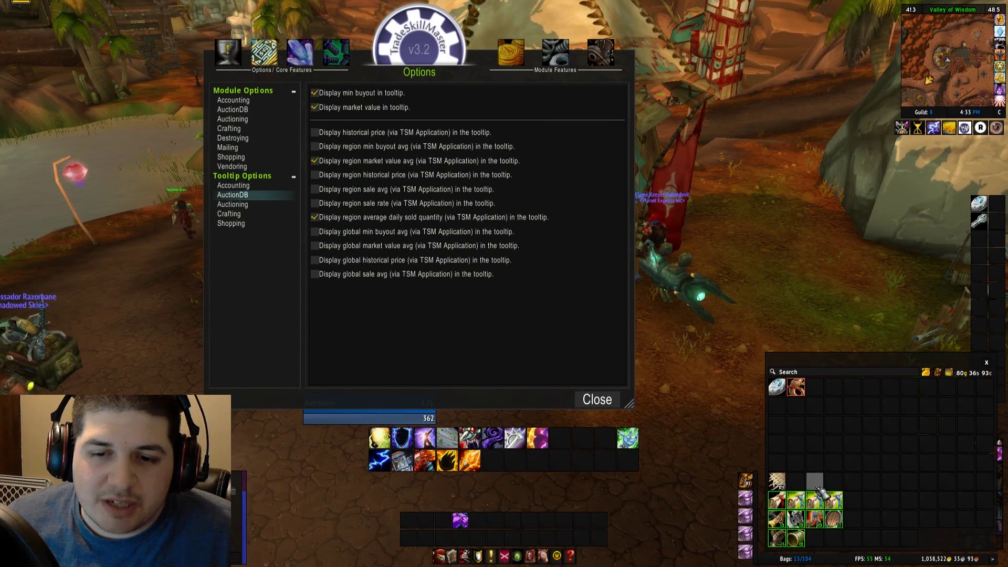
mouse_move(787, 504)
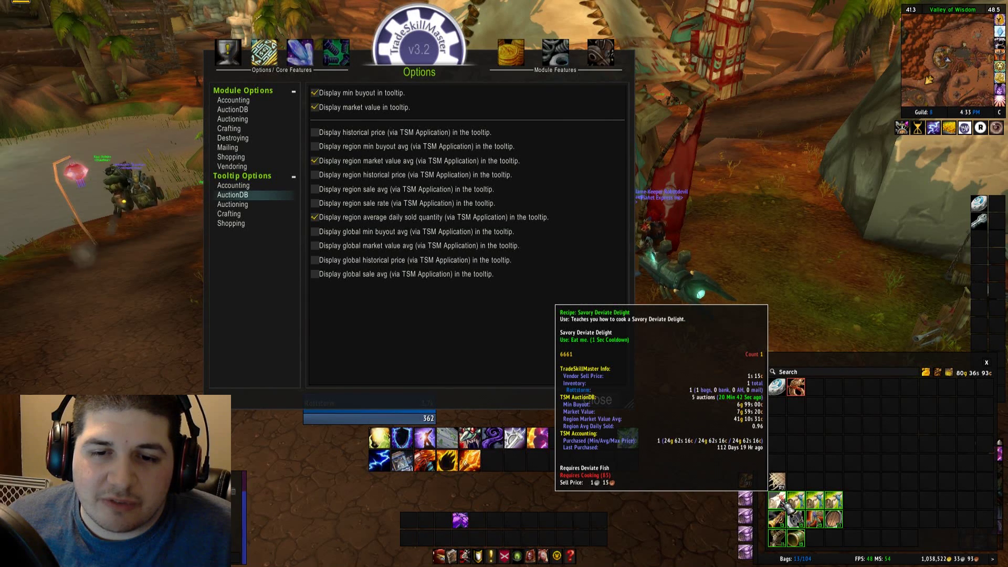
mouse_move(832, 525)
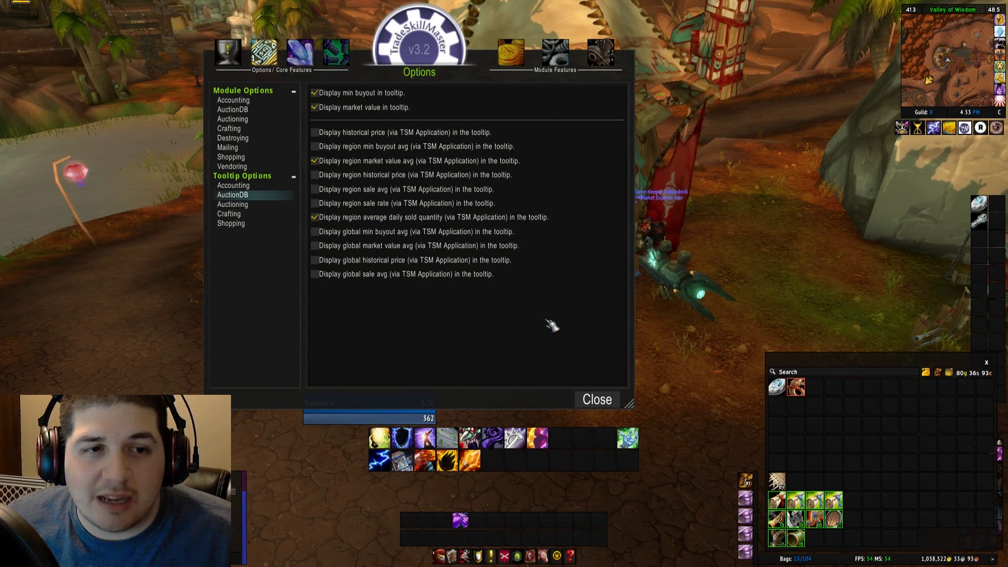
Turn off region average daily sold quantity, and preview then remove global market value avg.
left_click(319, 217)
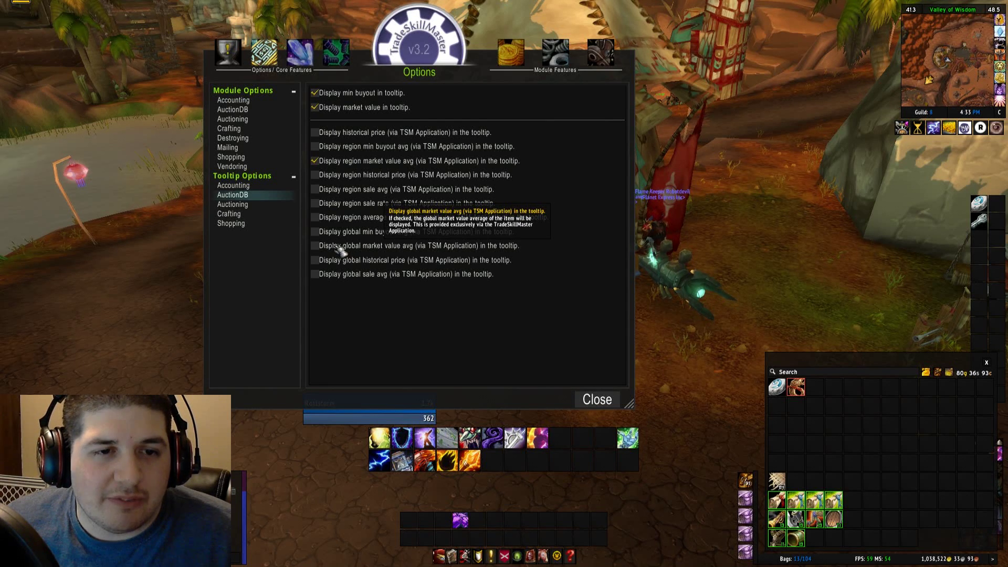
left_click(314, 245)
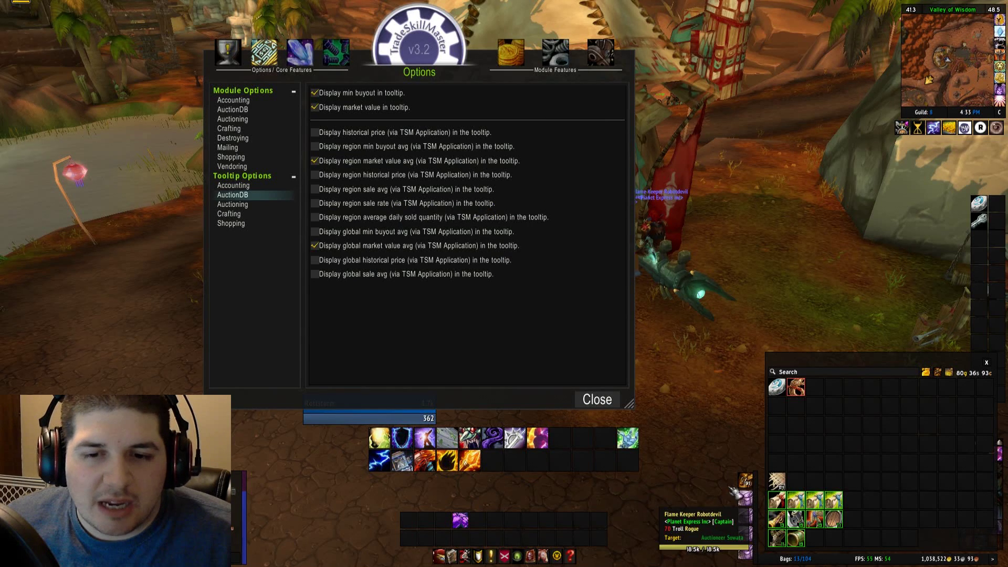
mouse_move(793, 521)
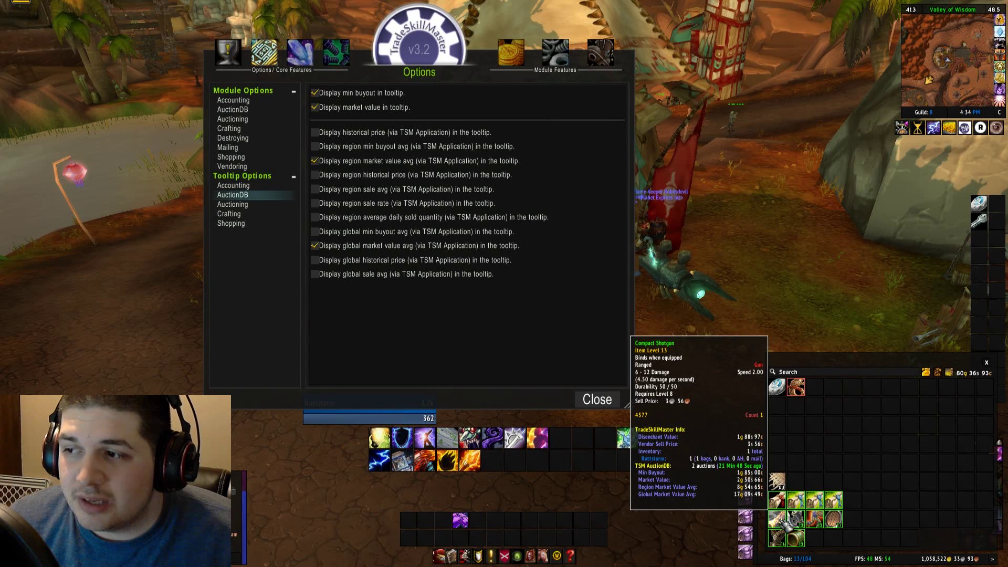
left_click(315, 246)
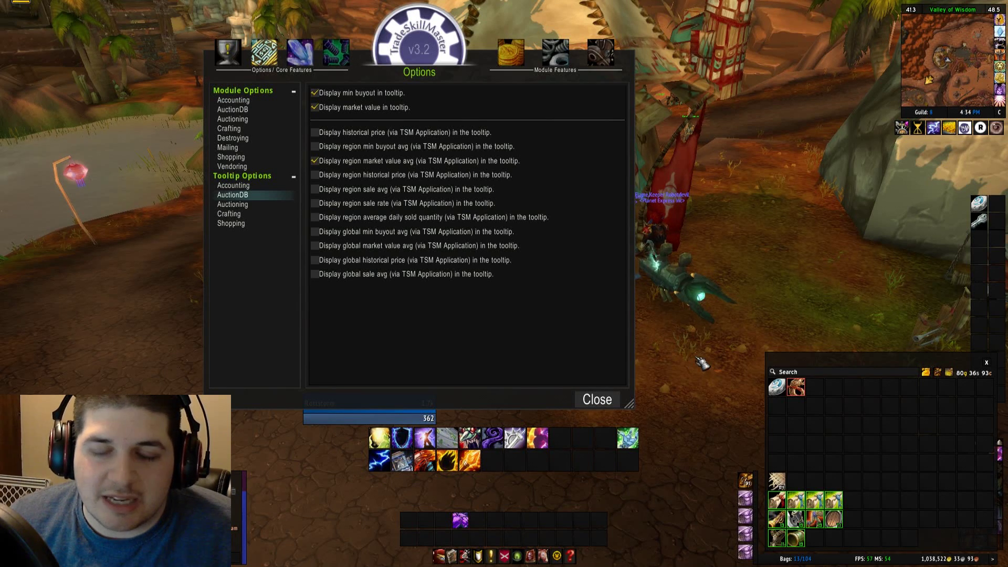
mouse_move(781, 538)
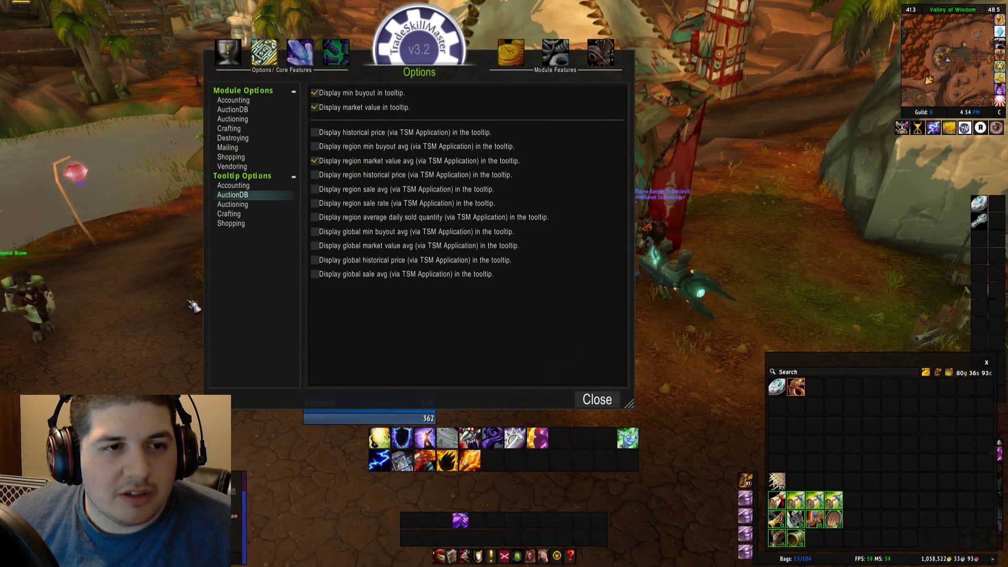
Switch tooltip prices to the Coins format in the general tooltip options.
left_click(260, 176)
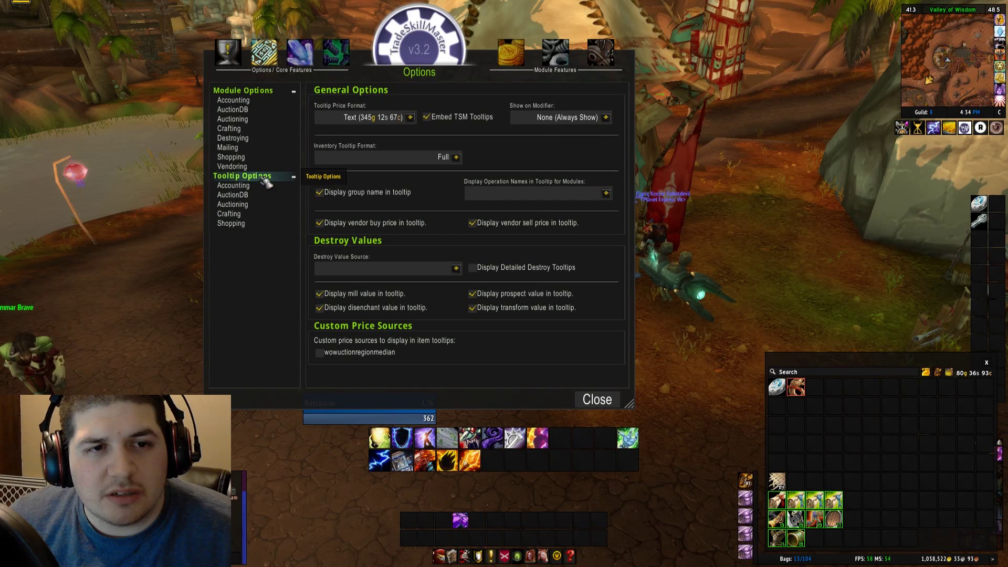
left_click(412, 117)
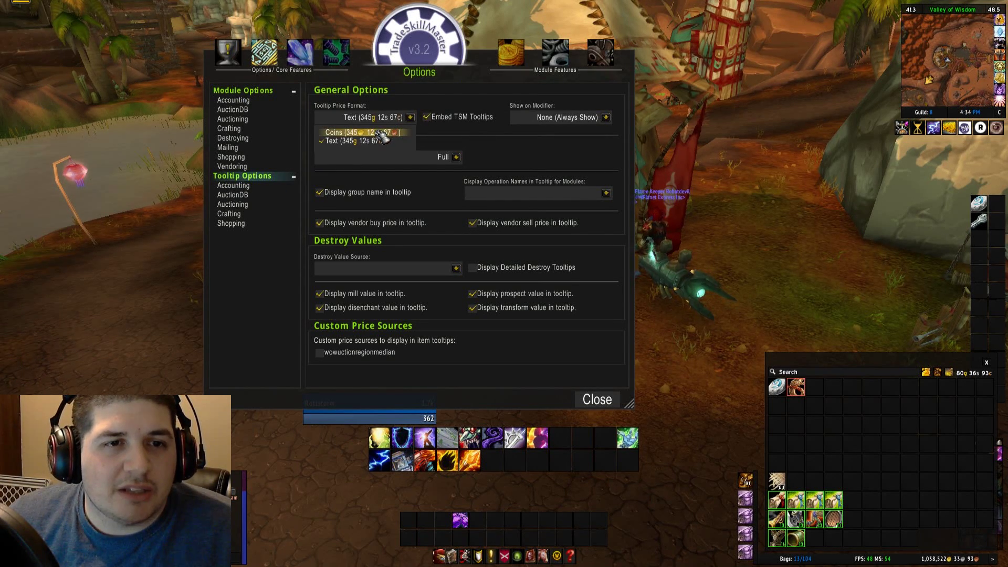
left_click(386, 133)
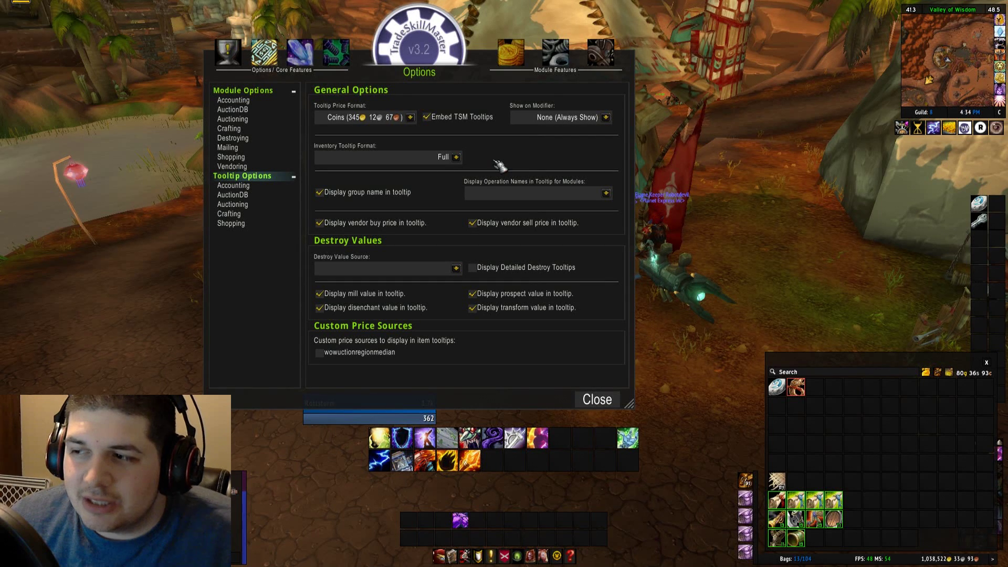
Turn off 'Display vendor sell price in tooltip', keeping the vendor buy price shown.
mouse_move(785, 515)
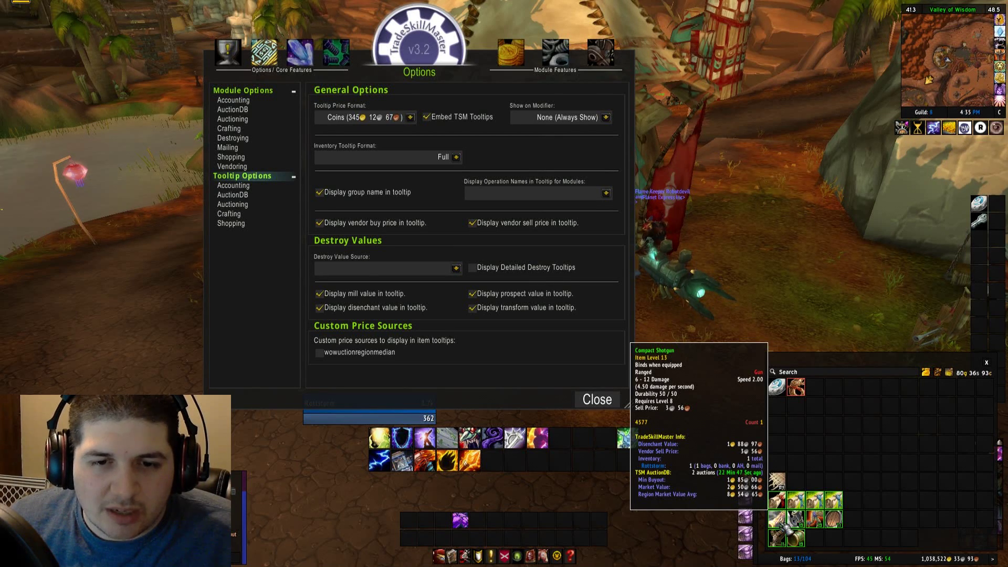
mouse_move(776, 481)
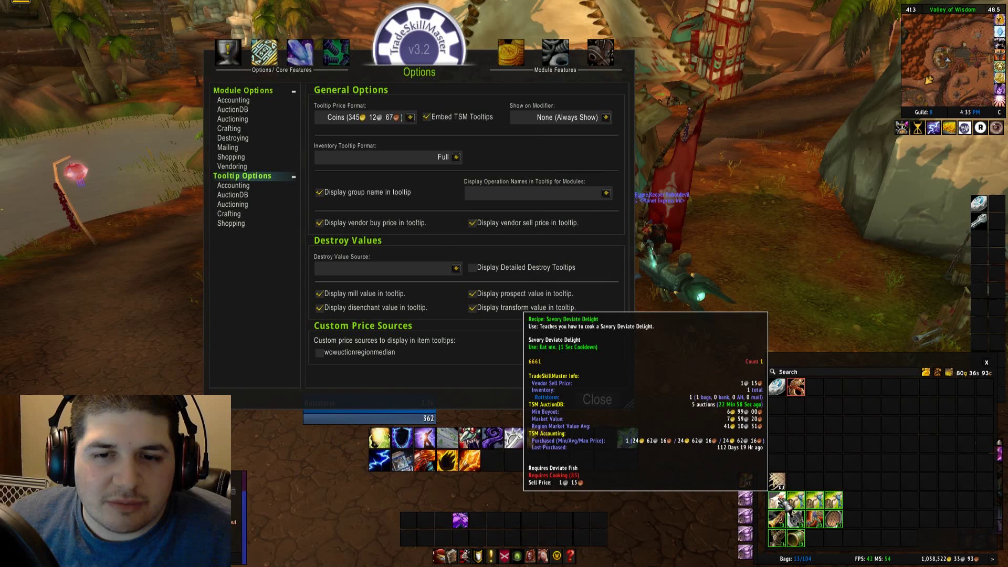
left_click(472, 223)
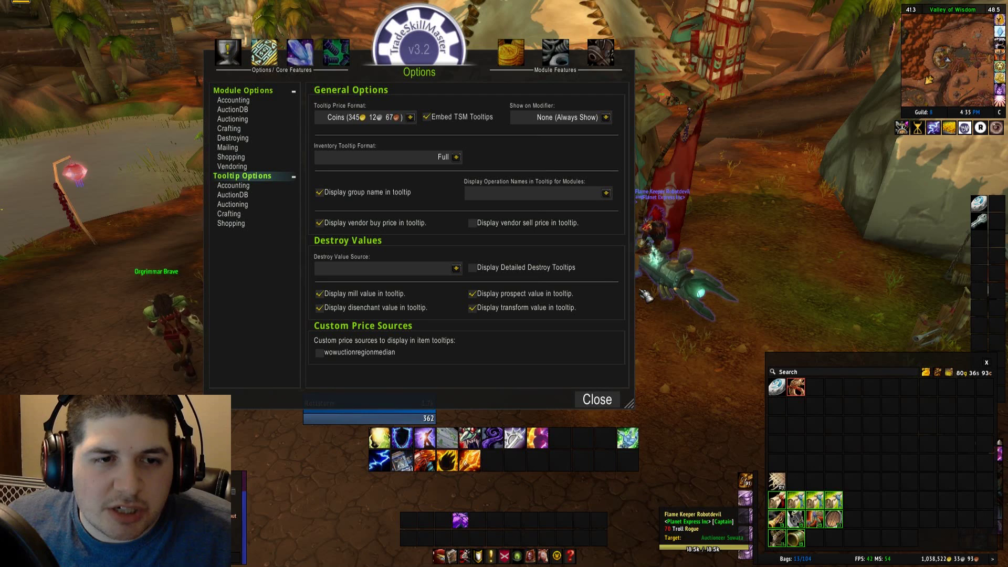
Turn off the prospect and transform destroy values, leaving mill and disenchant shown.
left_click(570, 293)
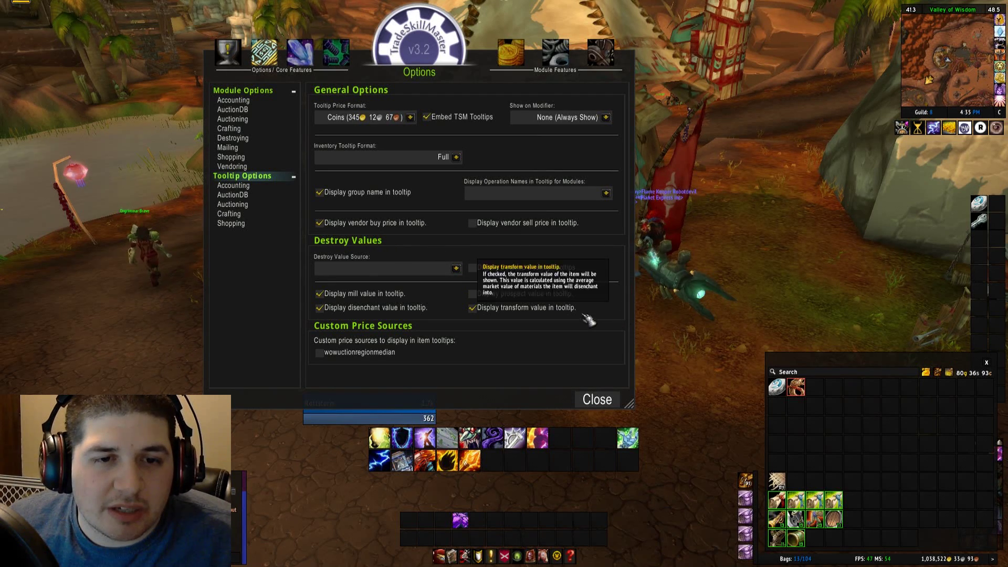
left_click(575, 308)
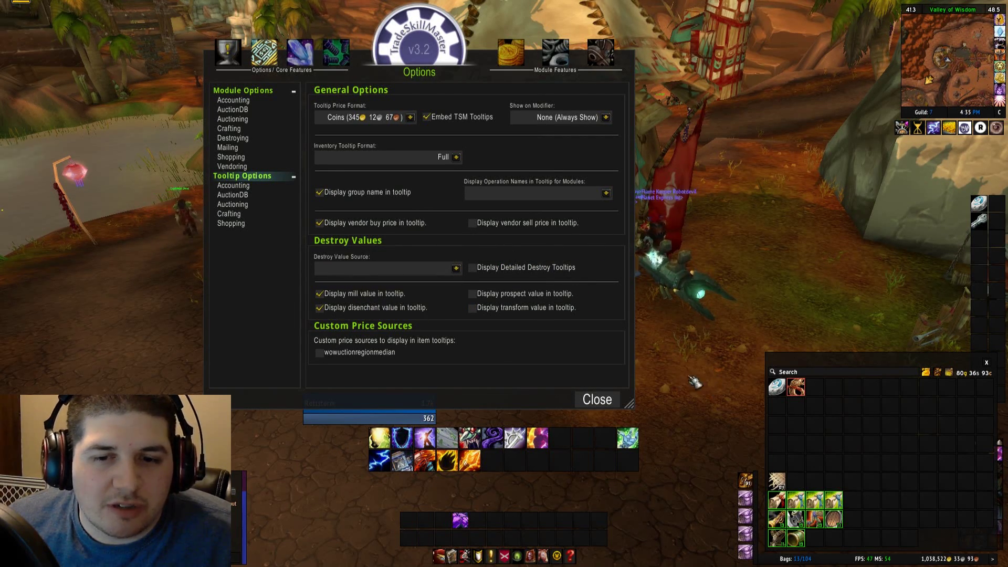
mouse_move(776, 540)
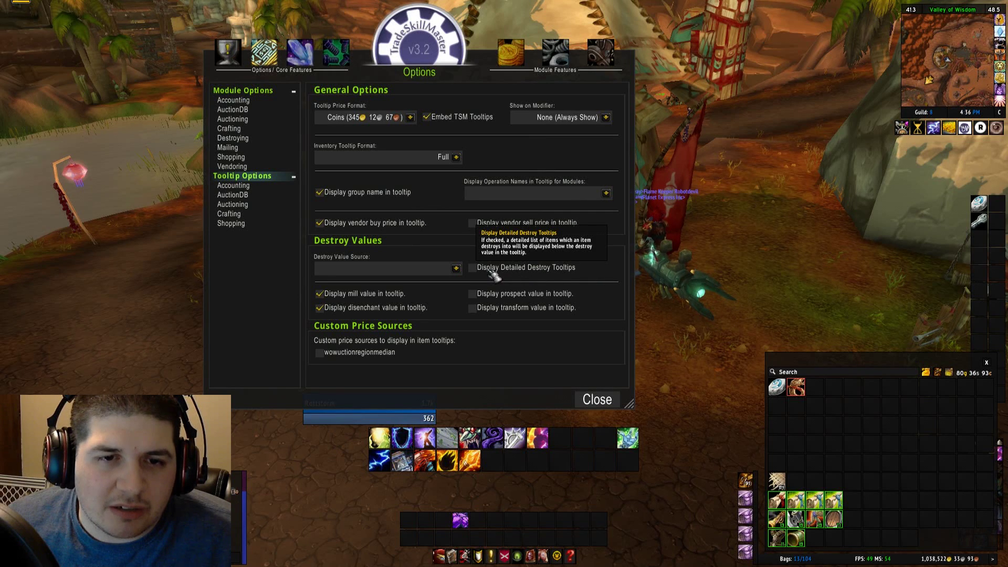
Enable Display Detailed Destroy Tooltips, briefly toggling it off to compare disenchant material lists on bag items.
left_click(504, 267)
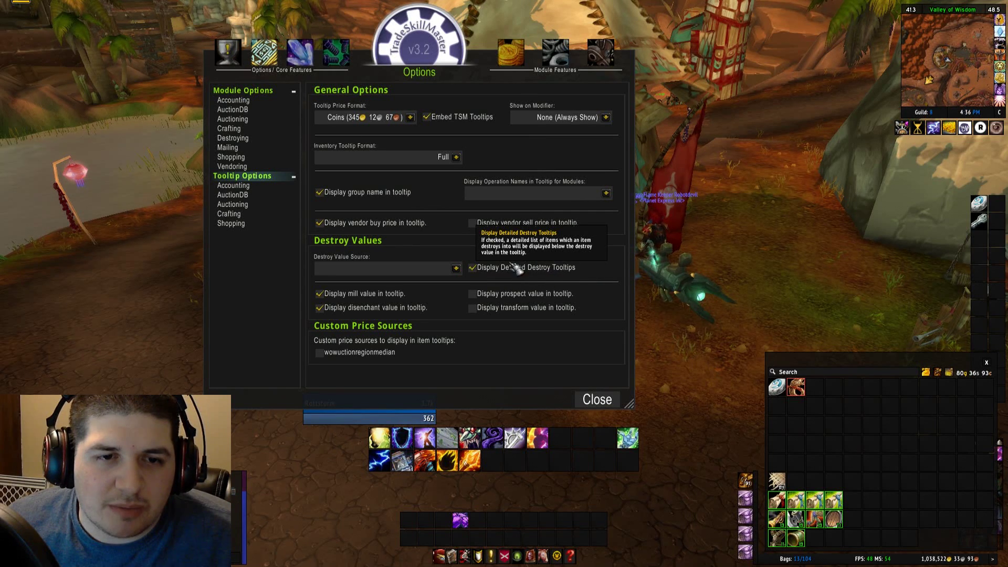
mouse_move(777, 518)
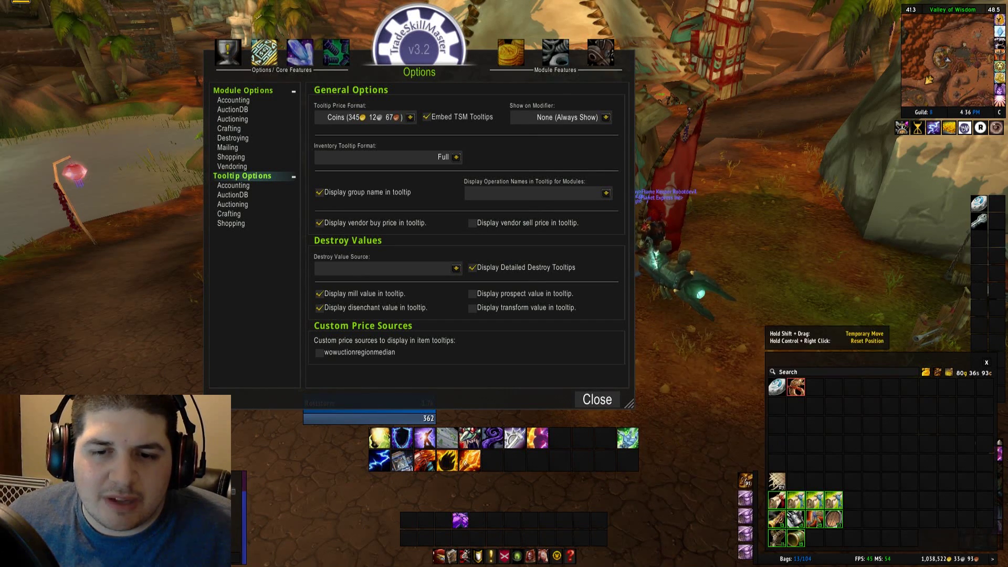
mouse_move(779, 536)
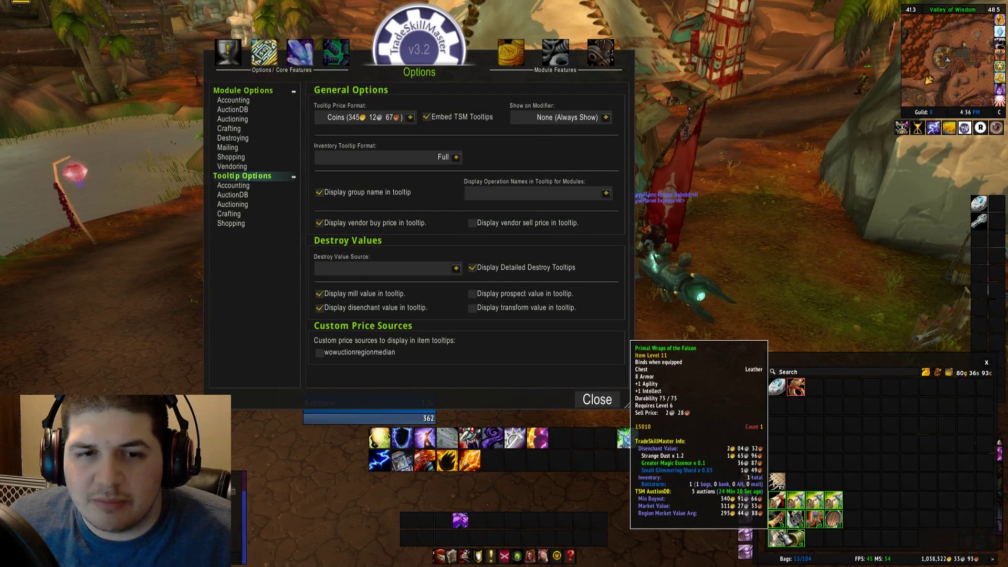
left_click(550, 268)
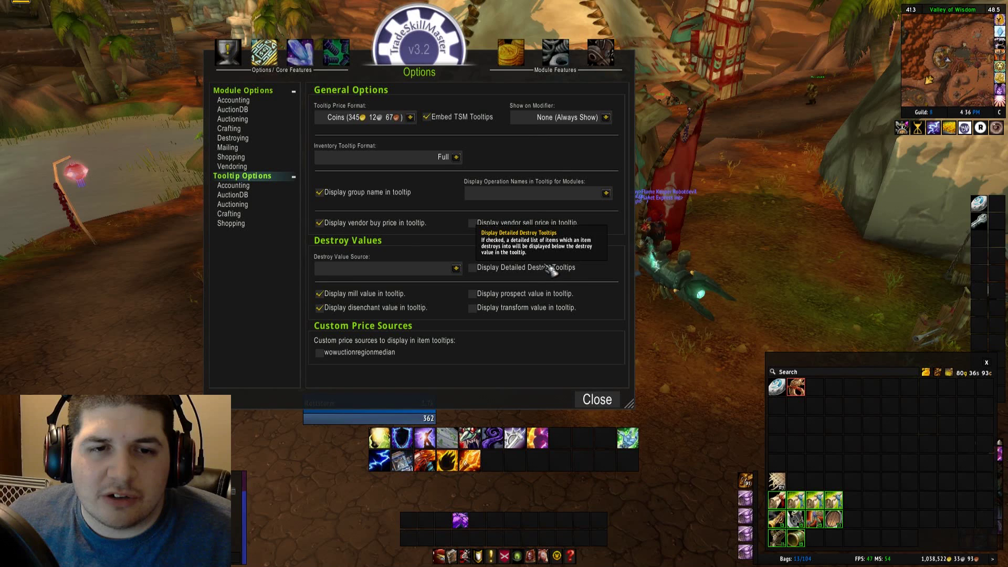
mouse_move(777, 500)
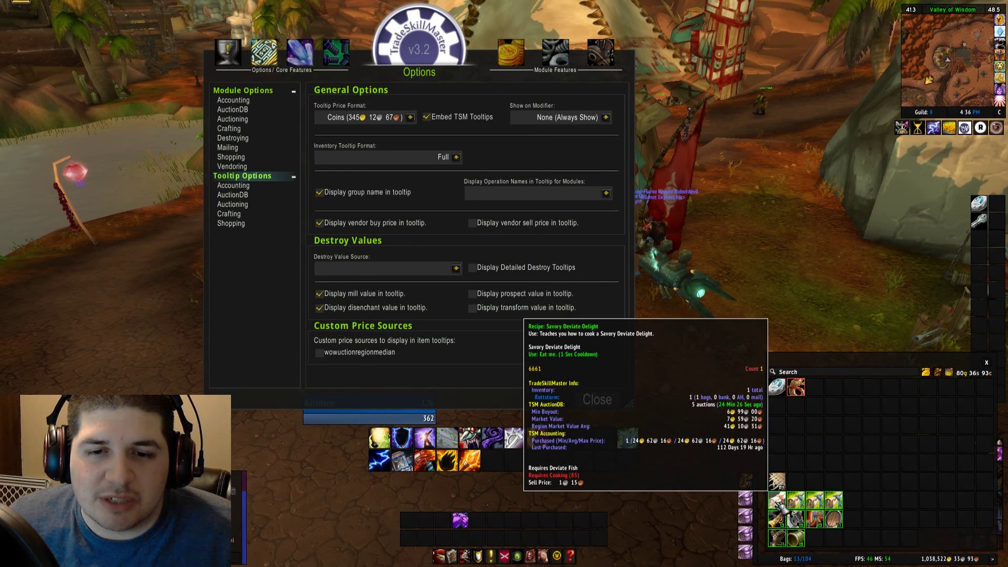
mouse_move(566, 271)
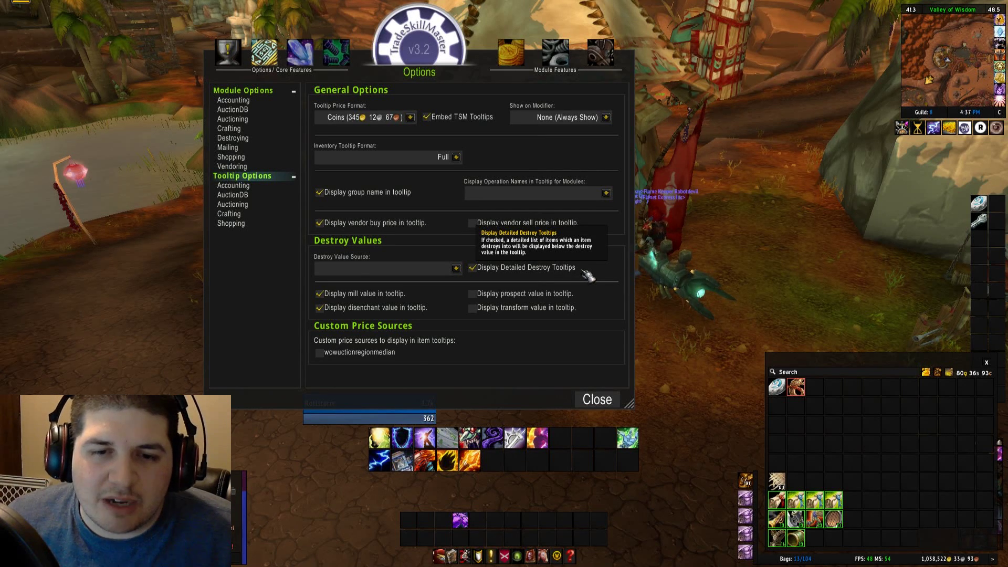
mouse_move(777, 519)
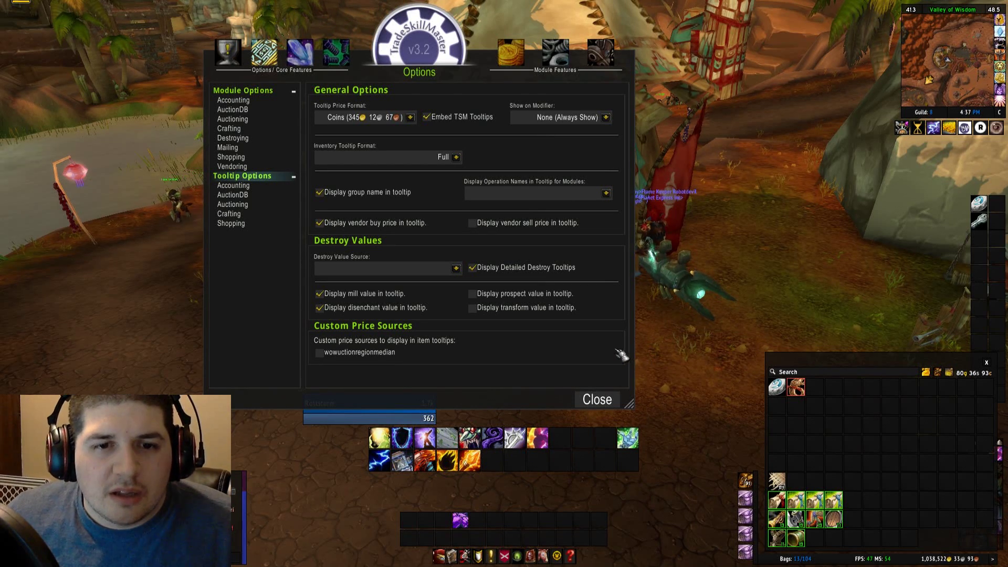
Close TSM Options, swing the camera toward the auction tent, and inspect a bag item's tooltip.
left_click(601, 399)
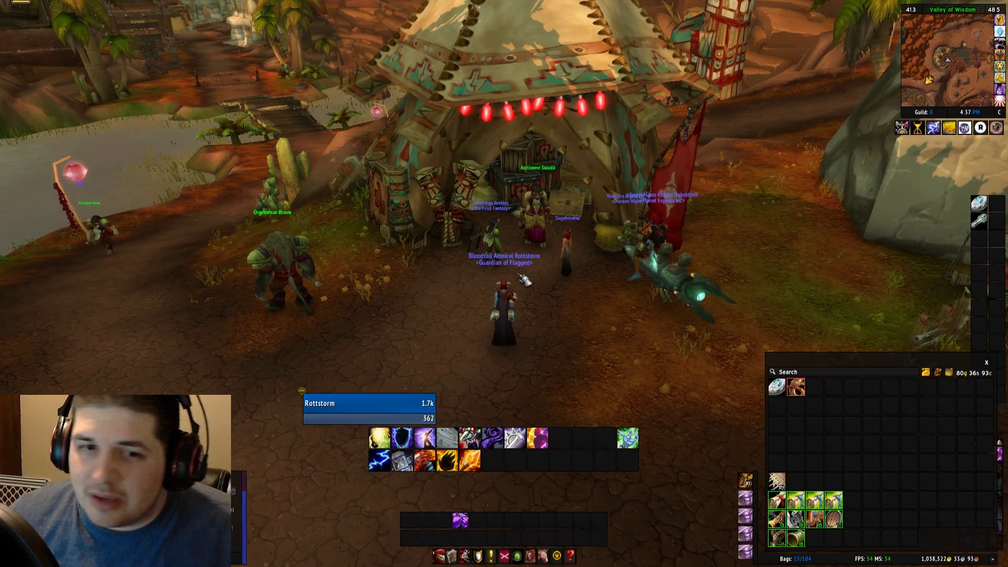
left_click_drag(566, 247, 619, 247)
left_click_drag(558, 315, 559, 314)
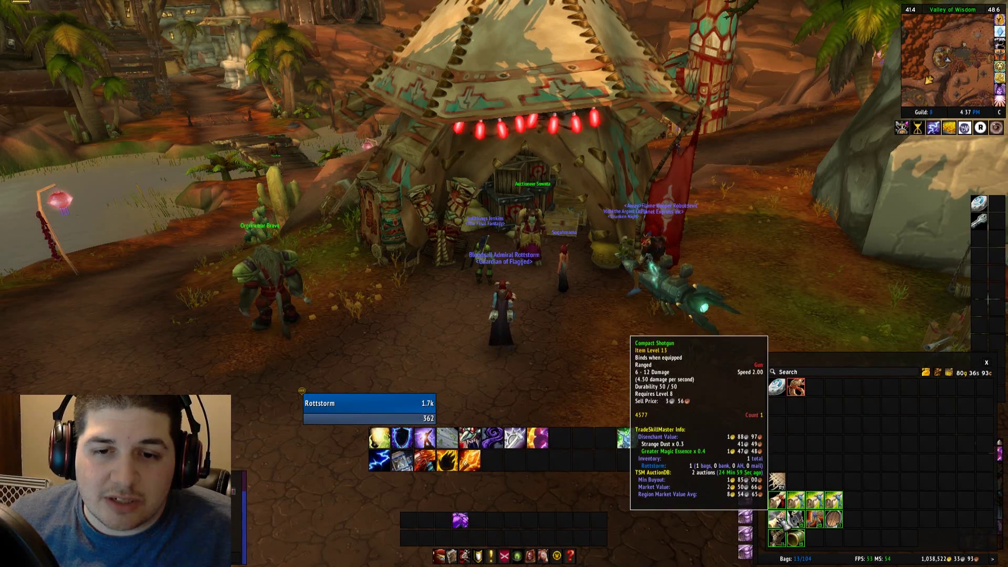
mouse_move(777, 537)
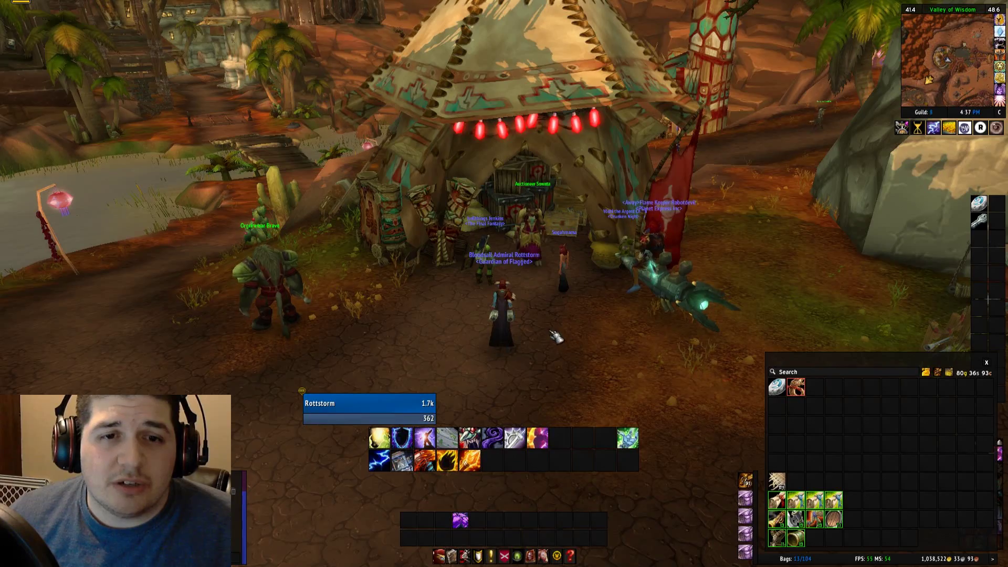
left_click_drag(556, 337, 538, 334)
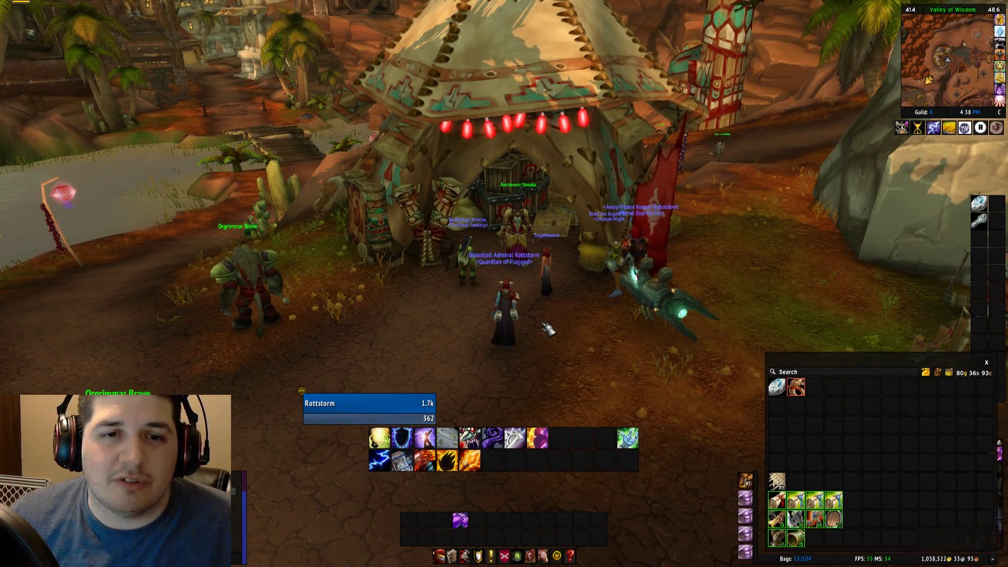
left_click_drag(548, 331, 542, 329)
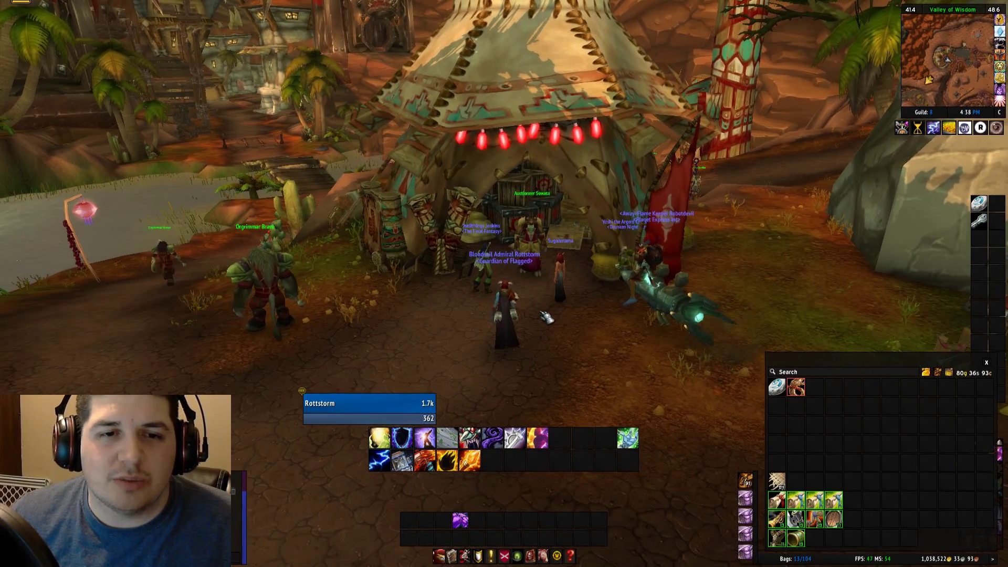
left_click_drag(581, 317, 580, 311)
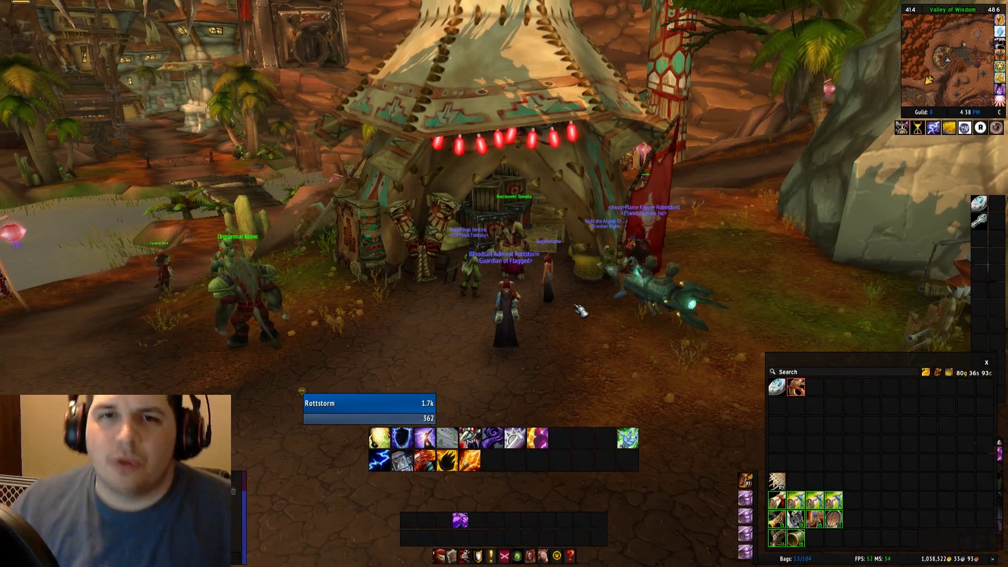